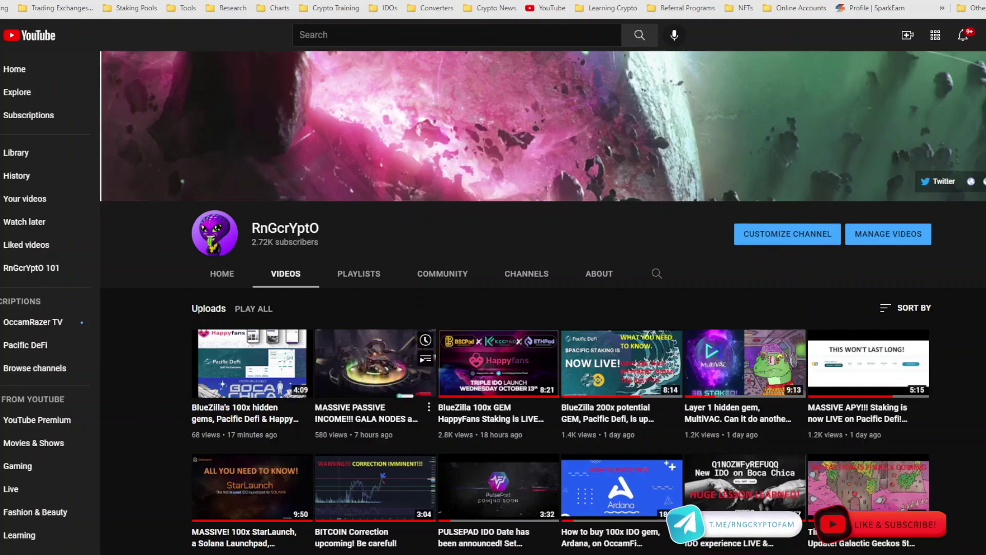
# Step: Open the GALA nodes passive income video and copy the referral code from its description
pyautogui.click(375, 362)
pyautogui.scroll(-7, 493, 277)
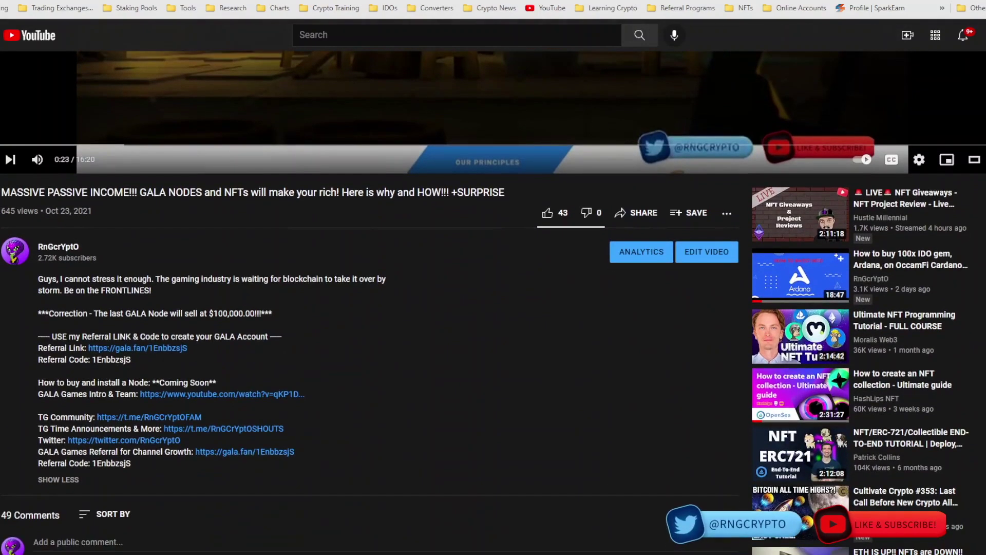
pyautogui.moveTo(131, 360); pyautogui.dragTo(92, 359)
pyautogui.hotkey('ctrl', 'c')
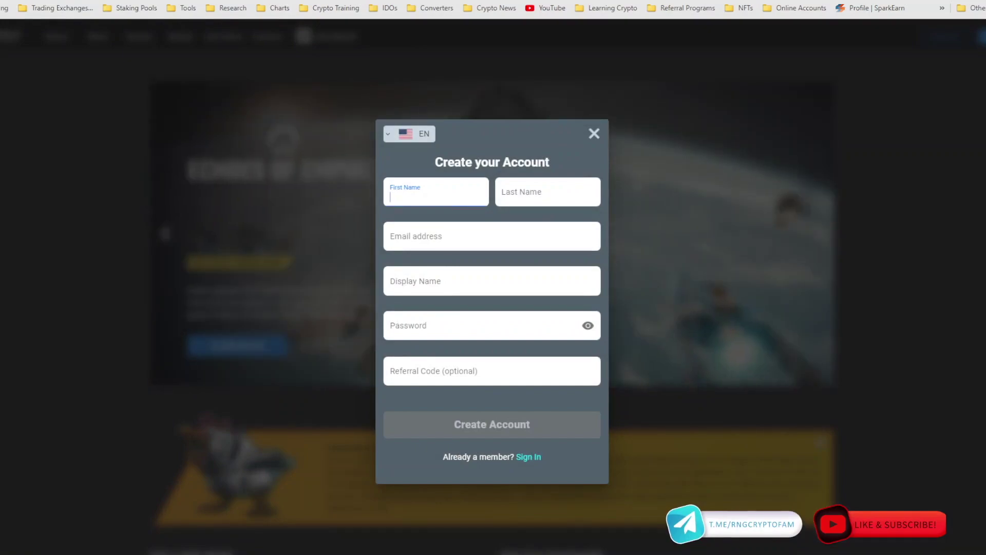
# Step: Enter the copied referral code in the Gala Games sign-up form and agree to the Terms and Conditions
pyautogui.click(492, 370)
pyautogui.hotkey('ctrl', 'v')
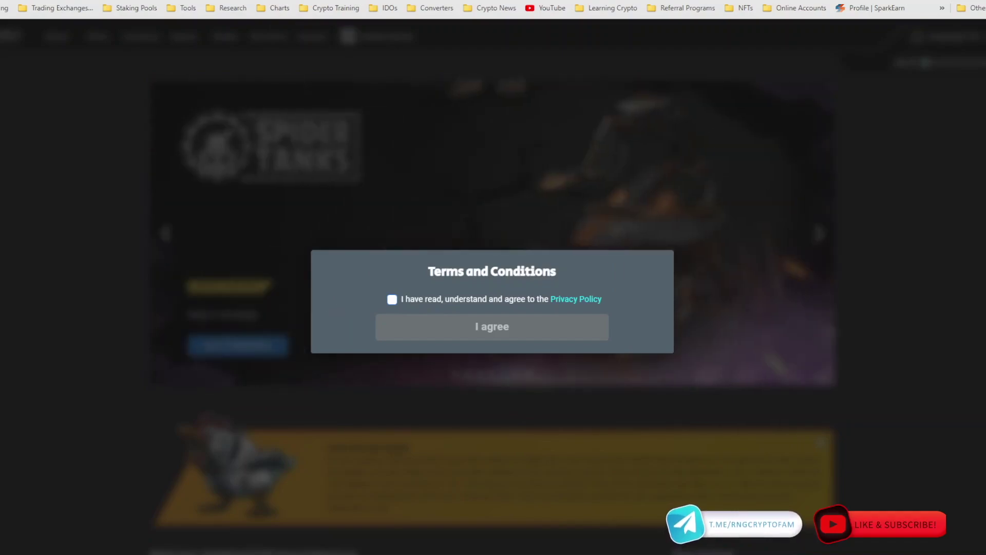
pyautogui.click(392, 300)
pyautogui.click(492, 327)
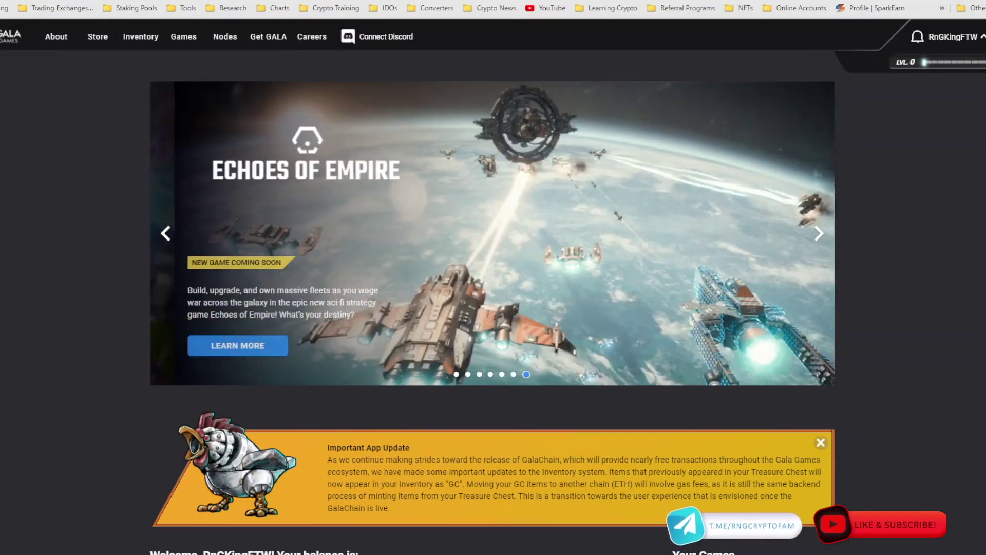
# Step: Open the Gala account settings and view the Node Info section
pyautogui.click(962, 37)
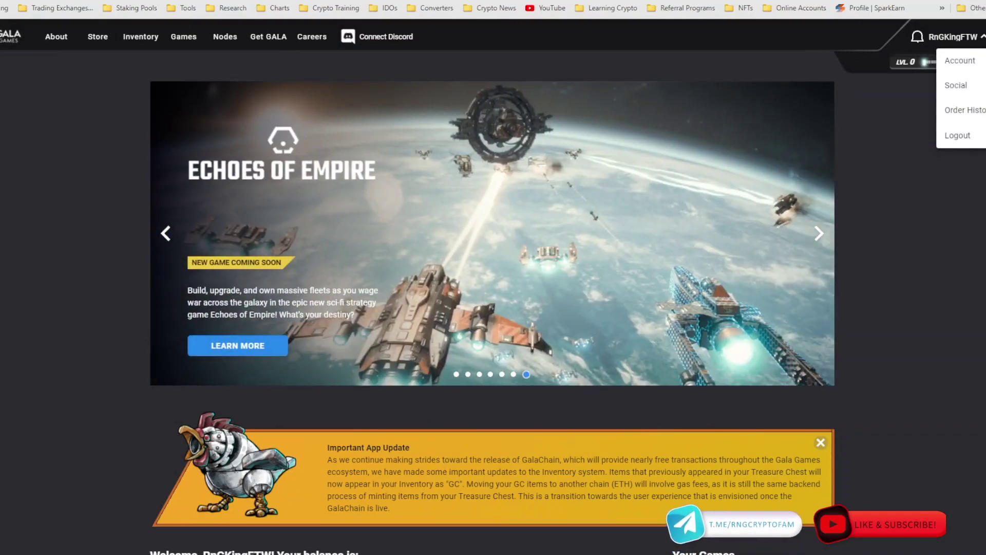
pyautogui.click(960, 60)
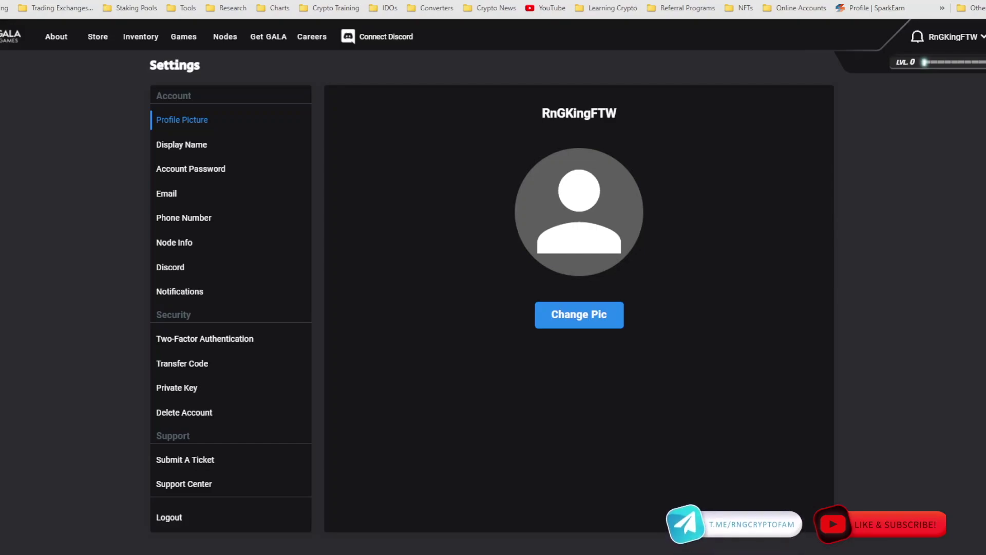
pyautogui.click(174, 243)
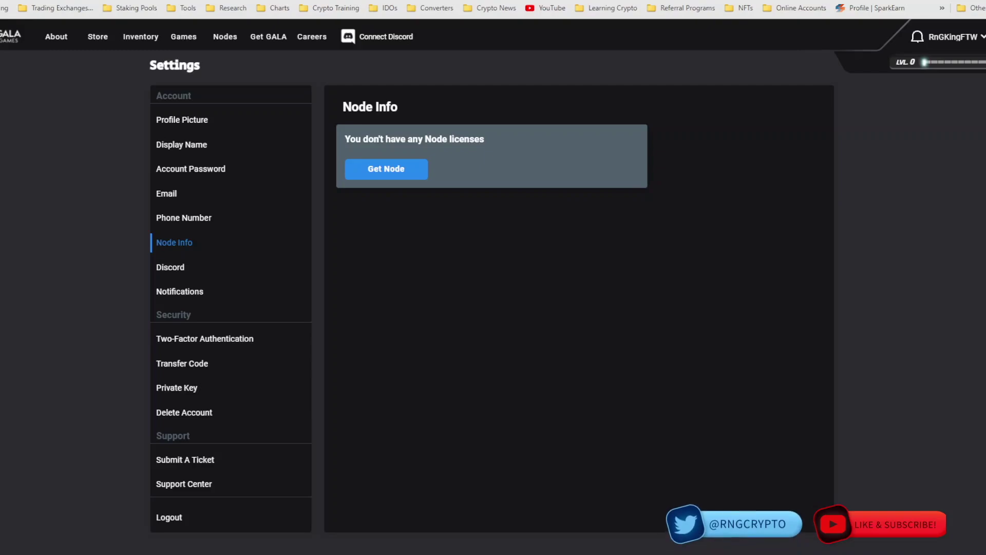
# Step: On the Gala Node License page, agree to the Terms of Service and Privacy Policy and highlight the price figure
pyautogui.click(225, 37)
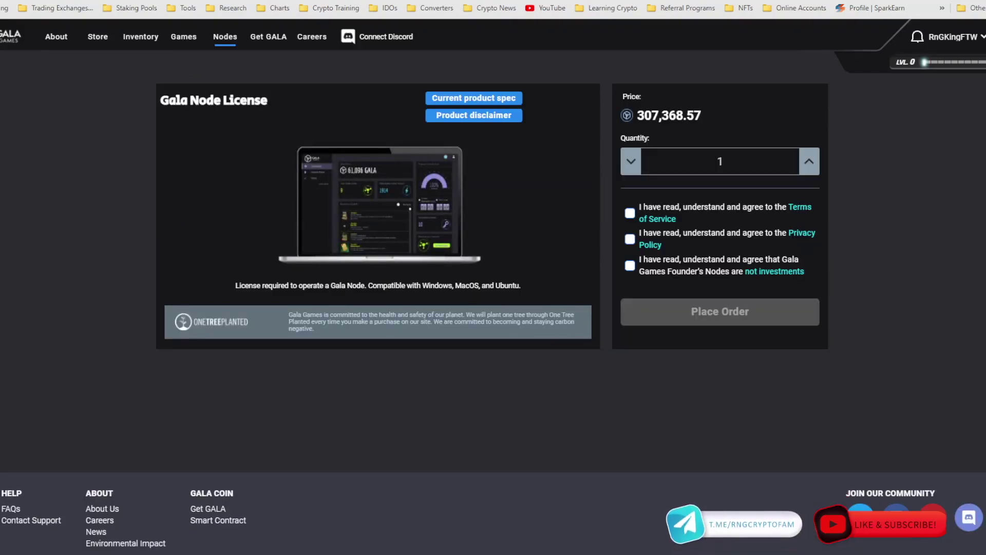
pyautogui.click(630, 213)
pyautogui.click(630, 240)
pyautogui.moveTo(702, 115); pyautogui.dragTo(637, 115)
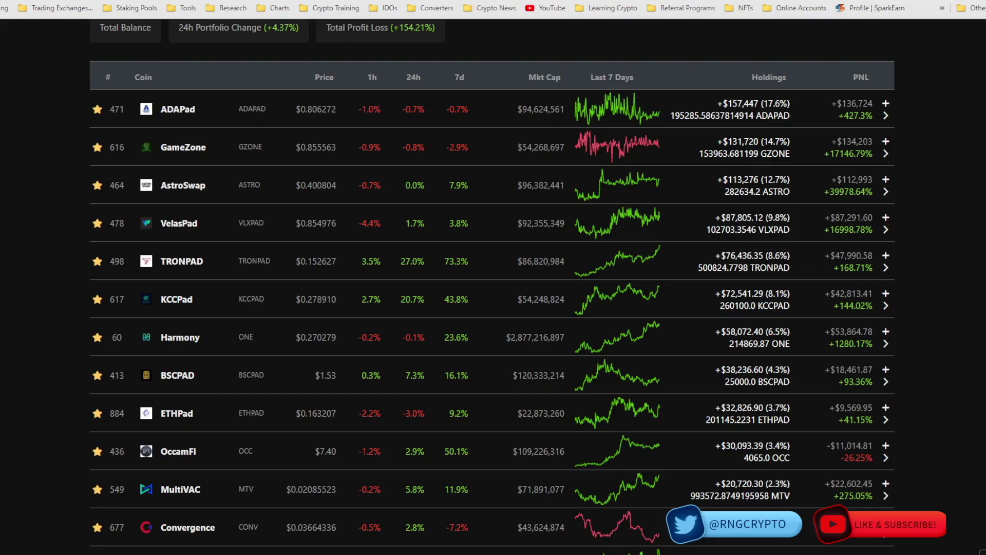
# Step: Switch to CoinGecko, search for "gala" and open the Gala (GALA) coin page at its converter
pyautogui.scroll(4, 492, 288)
pyautogui.click(793, 81)
pyautogui.write('gala')
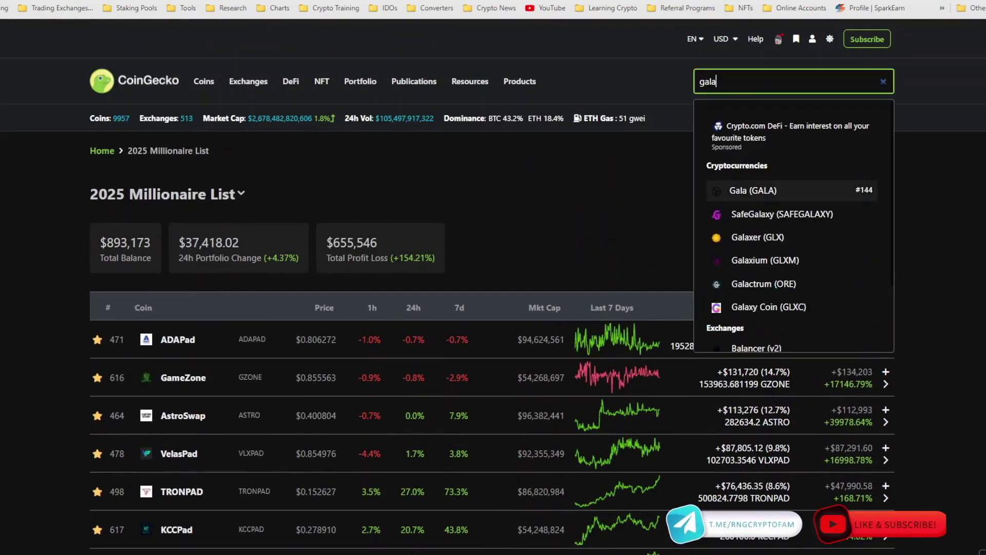
pyautogui.press('Return')
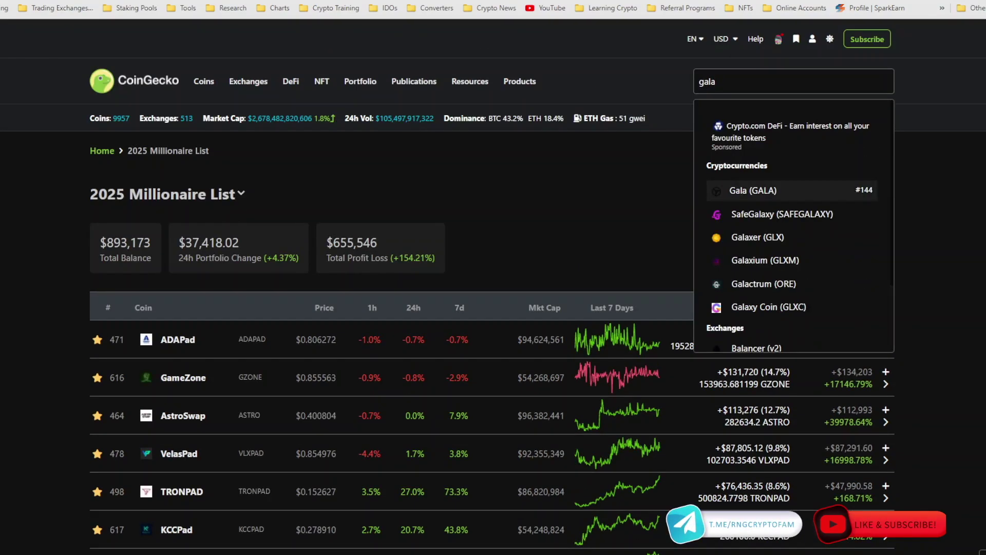
pyautogui.scroll(-2, 492, 288)
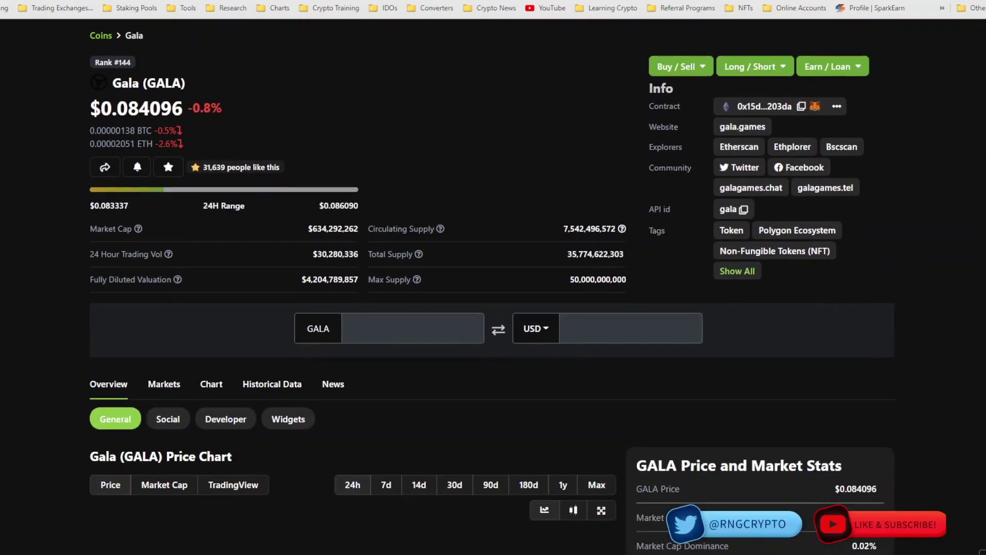
# Step: Convert 307368.57 GALA to USD in the coin page's converter and highlight the USD amount
pyautogui.click(406, 329)
pyautogui.write('307368.57')
pyautogui.click(648, 329)
pyautogui.hotkey('ctrl', 'a')
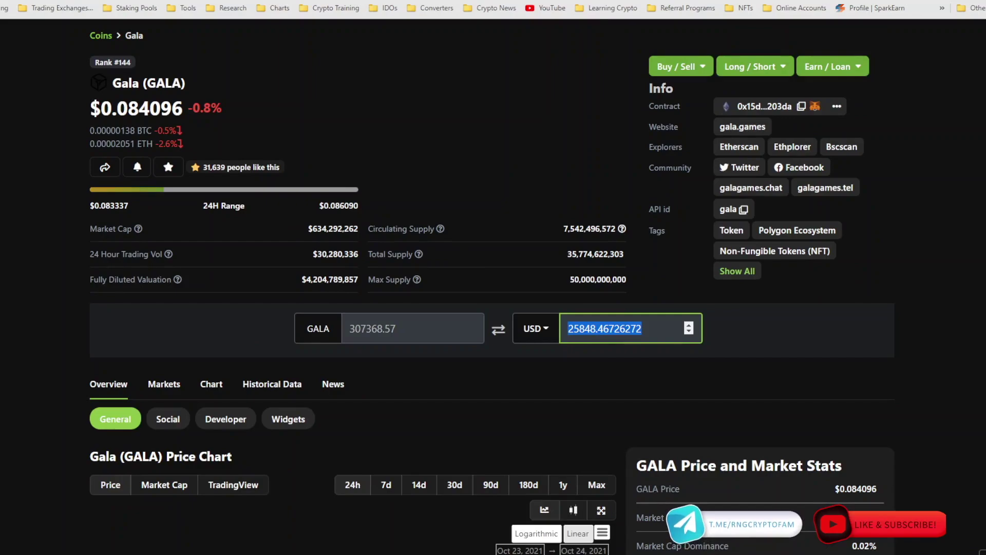
pyautogui.scroll(2, 493, 288)
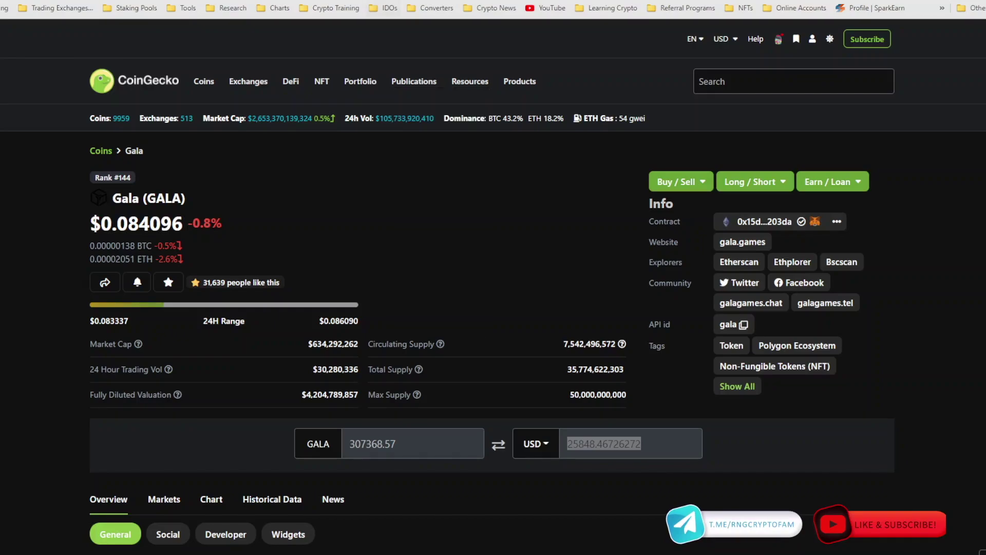
# Step: Open the Uniswap | ETH DEX bookmark from the Converters folder
pyautogui.click(383, 7)
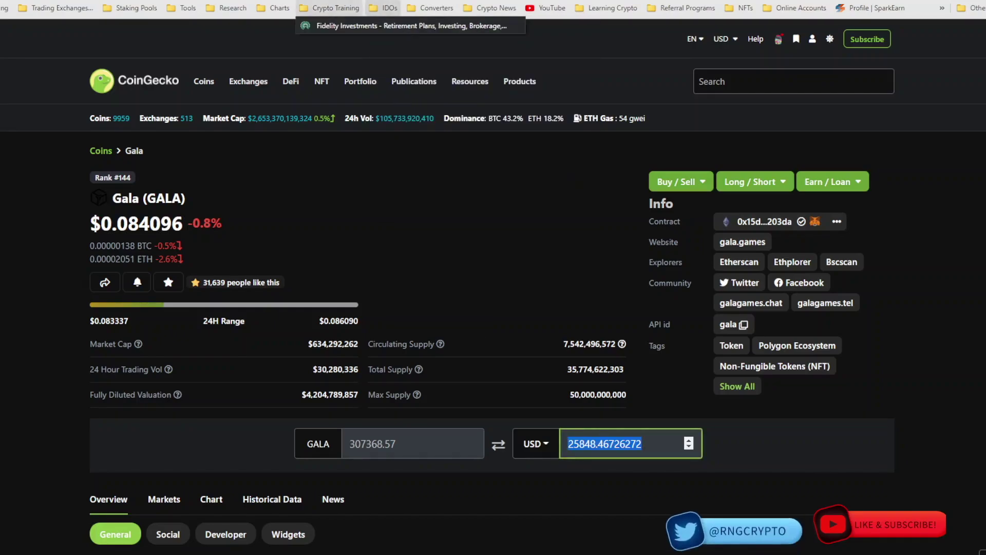
pyautogui.click(431, 7)
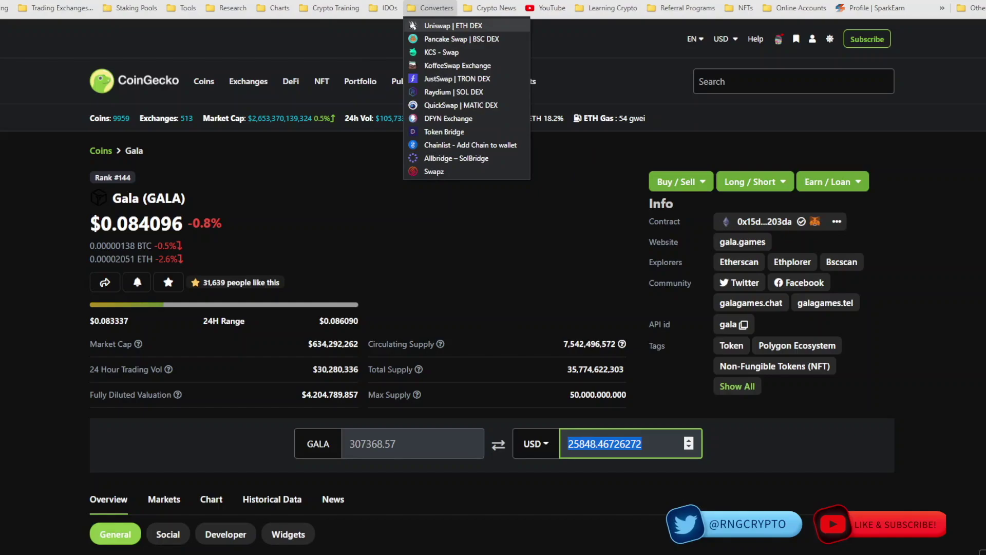
pyautogui.click(447, 25)
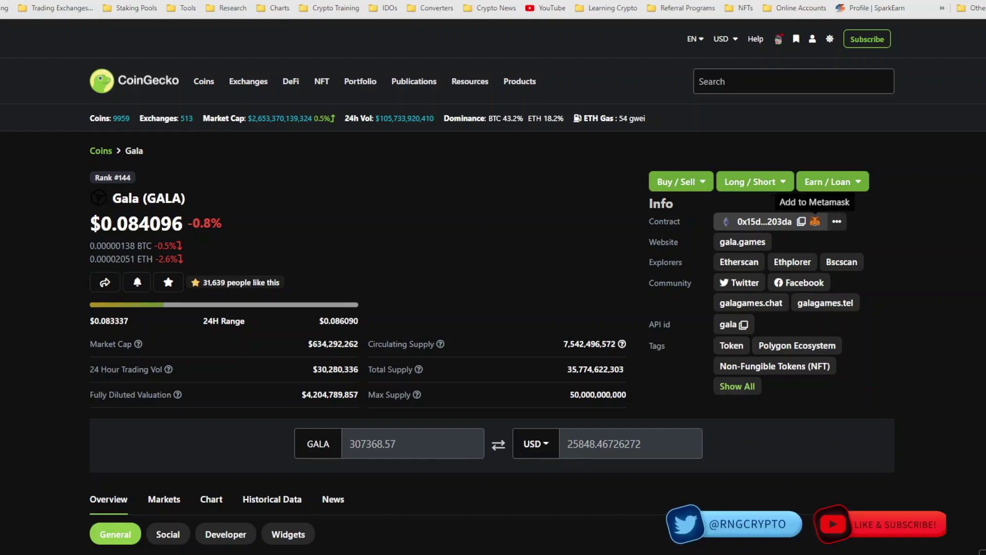
# Step: Add the GALA token to MetaMask from its CoinGecko page and copy the token's contract address
pyautogui.click(815, 221)
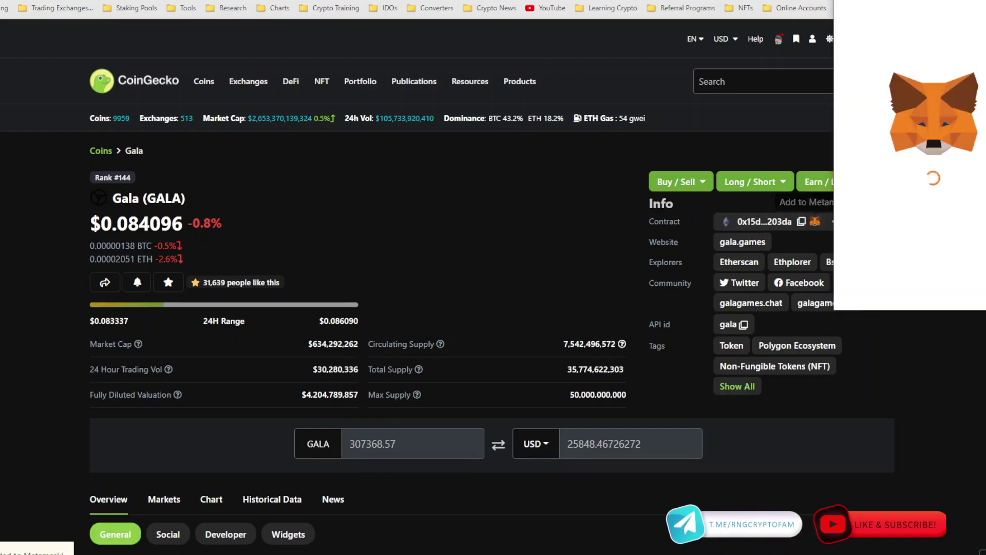
pyautogui.click(966, 285)
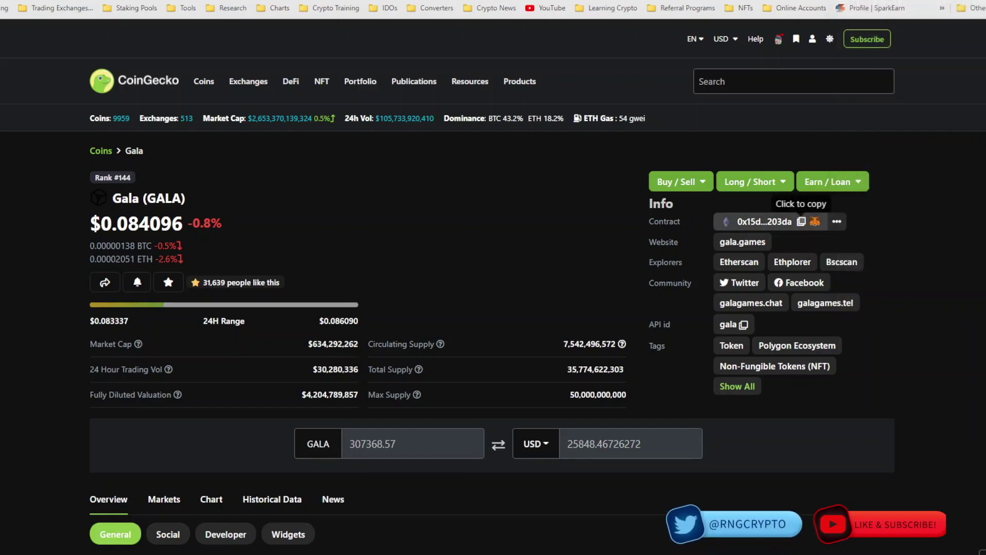
pyautogui.click(801, 221)
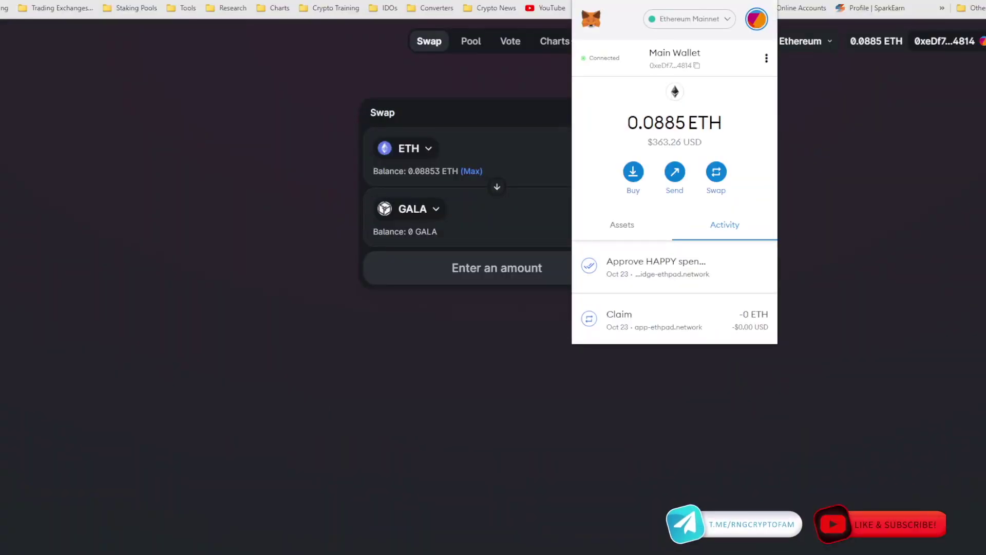
# Step: Check the wallet's ETH balance in MetaMask and set the GALA amount to receive in the Uniswap swap to 308000
pyautogui.moveTo(643, 122); pyautogui.dragTo(722, 122)
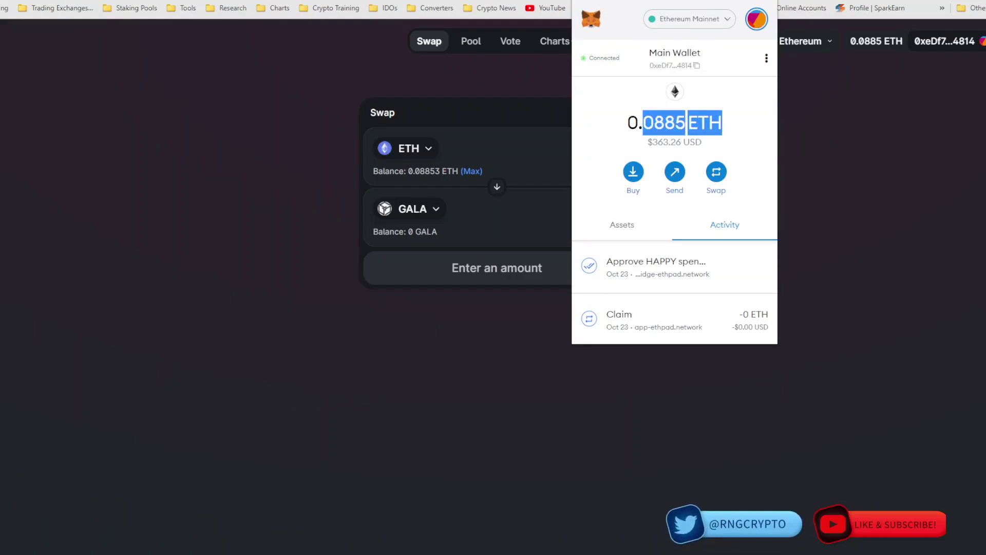
pyautogui.click(555, 148)
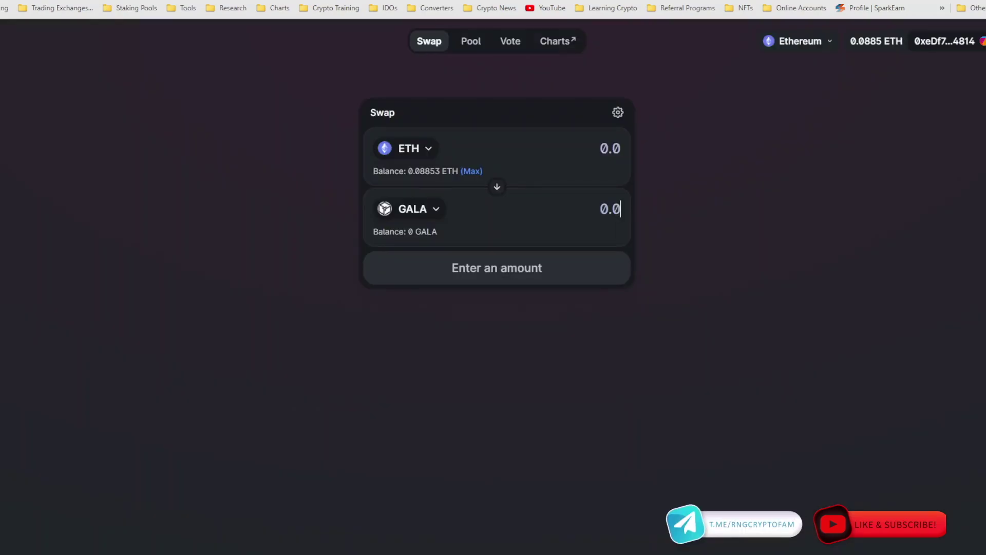
pyautogui.write('308000')
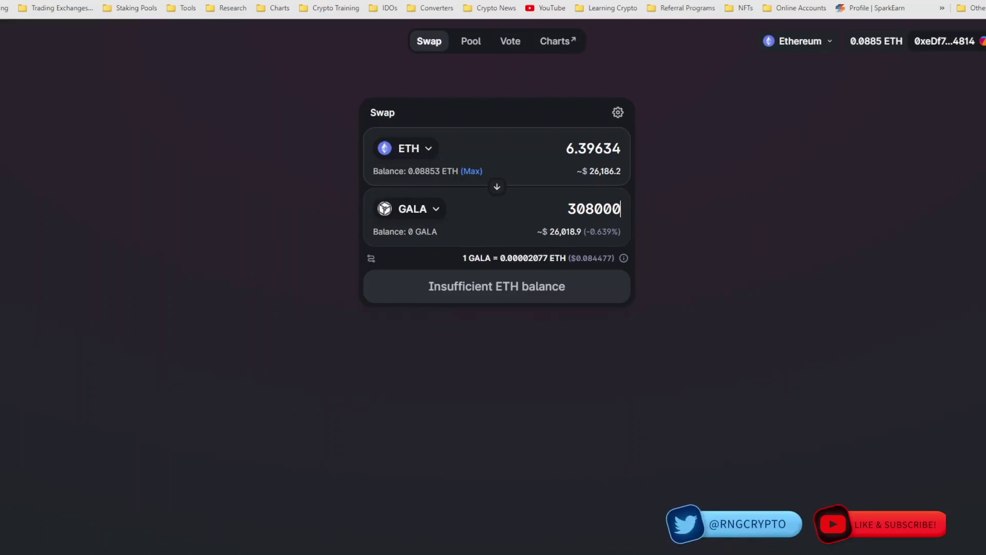
# Step: Change the token paid with in the swap to USDT, and then to USDC
pyautogui.click(406, 149)
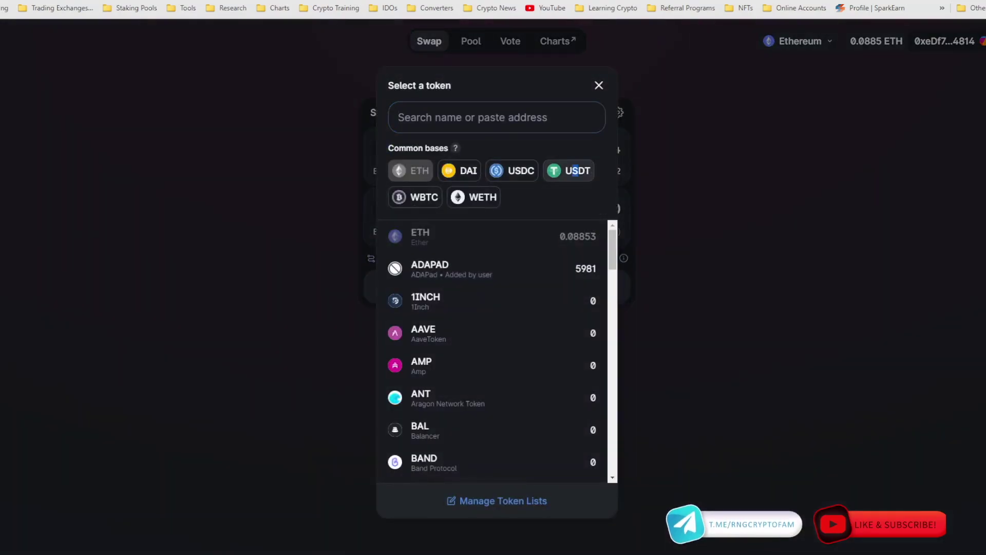
pyautogui.click(575, 170)
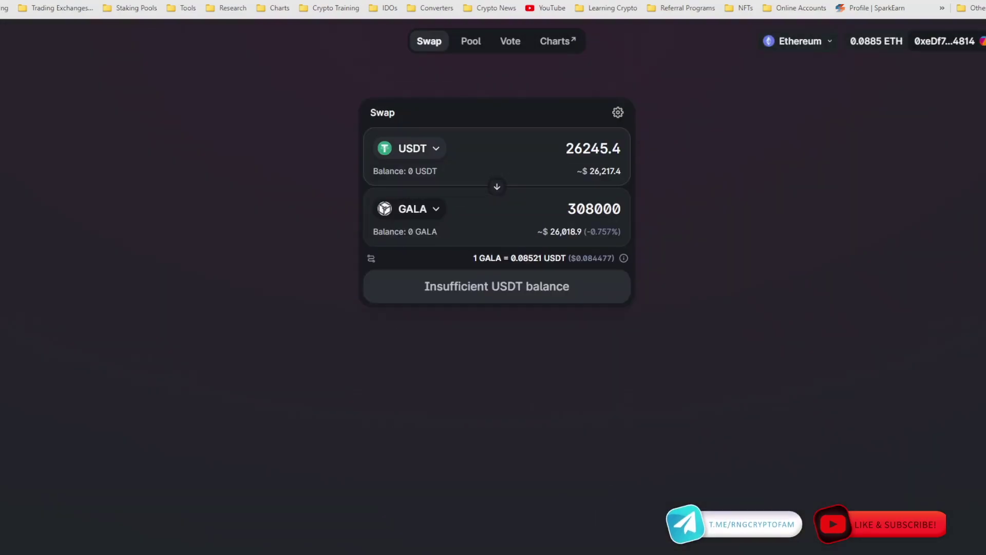
pyautogui.click(409, 148)
pyautogui.click(514, 170)
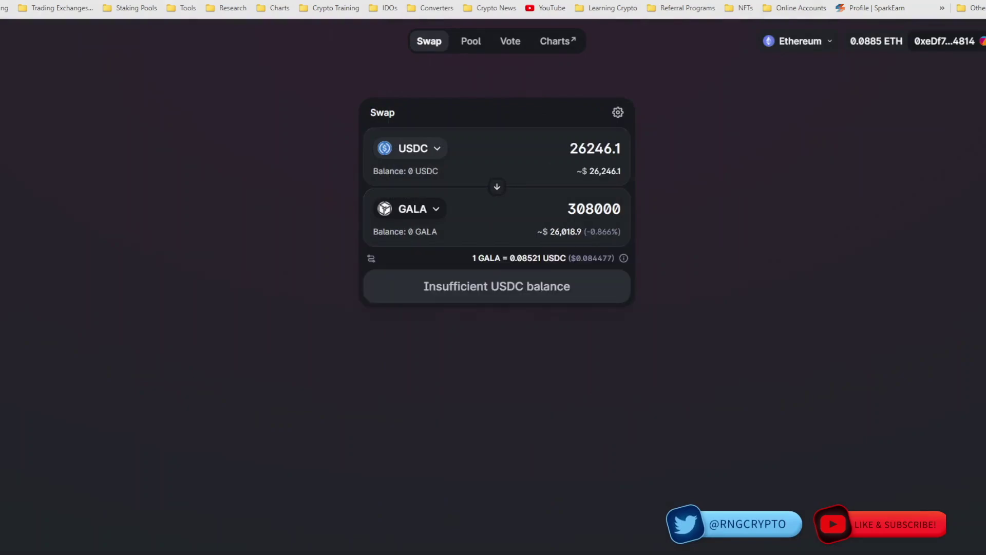
# Step: Copy the Main Wallet address from MetaMask and close the wallet
pyautogui.click(768, 1)
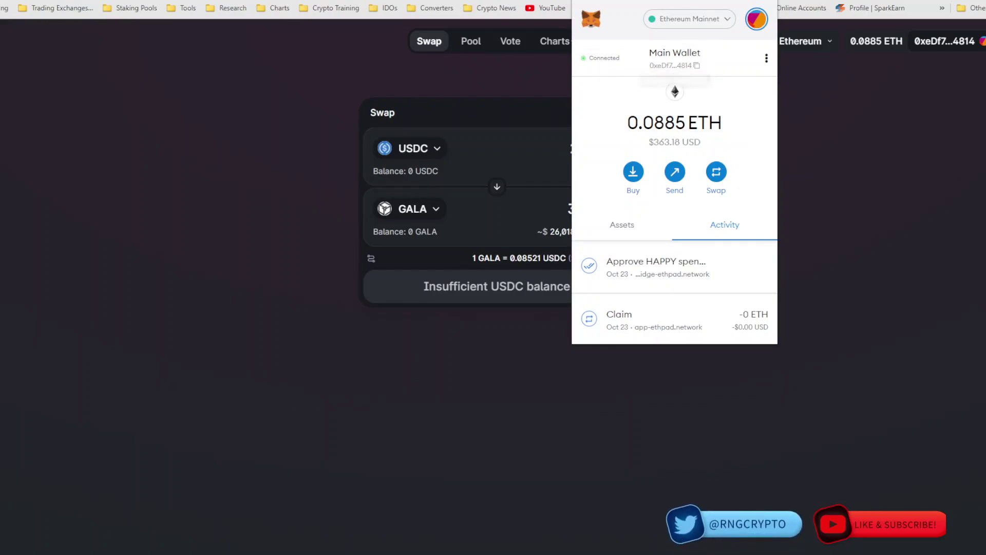
pyautogui.click(673, 65)
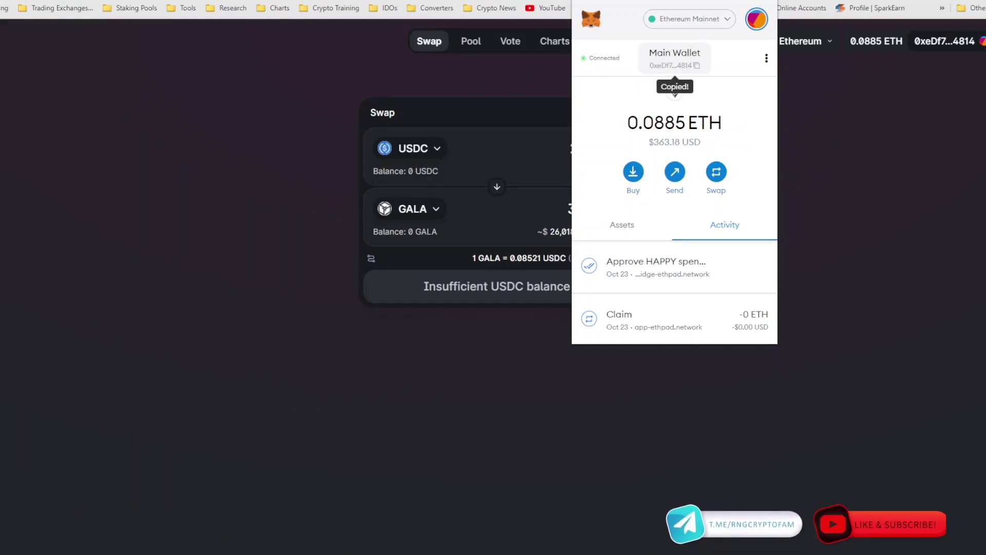
pyautogui.press('Escape')
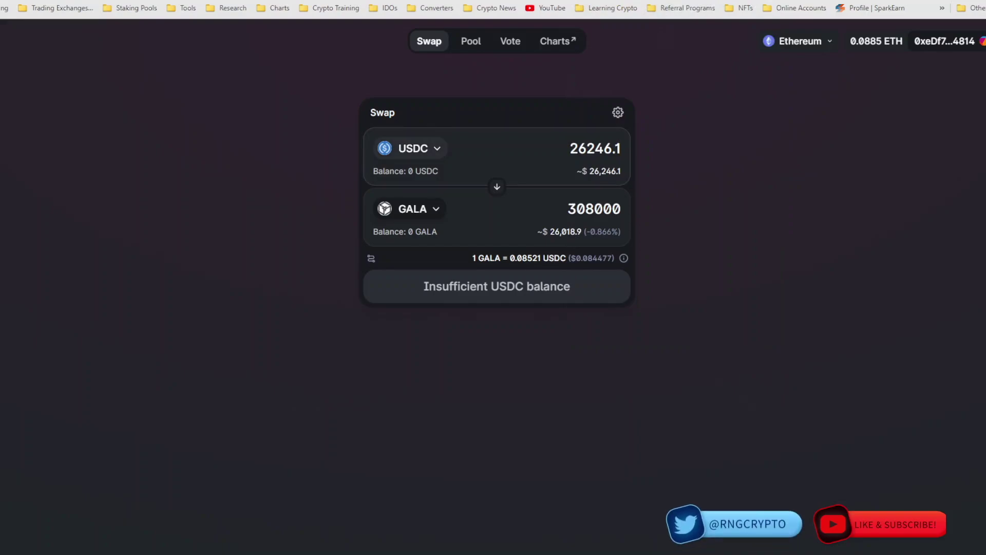
# Step: Examine the tokens available to pay with in the swap and the assets held in the MetaMask wallet
pyautogui.click(410, 149)
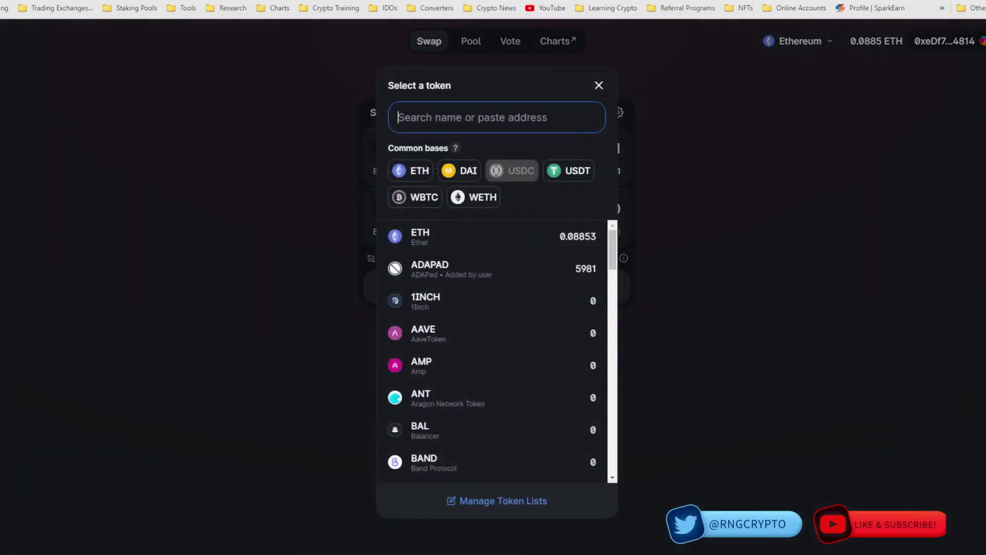
pyautogui.press('Escape')
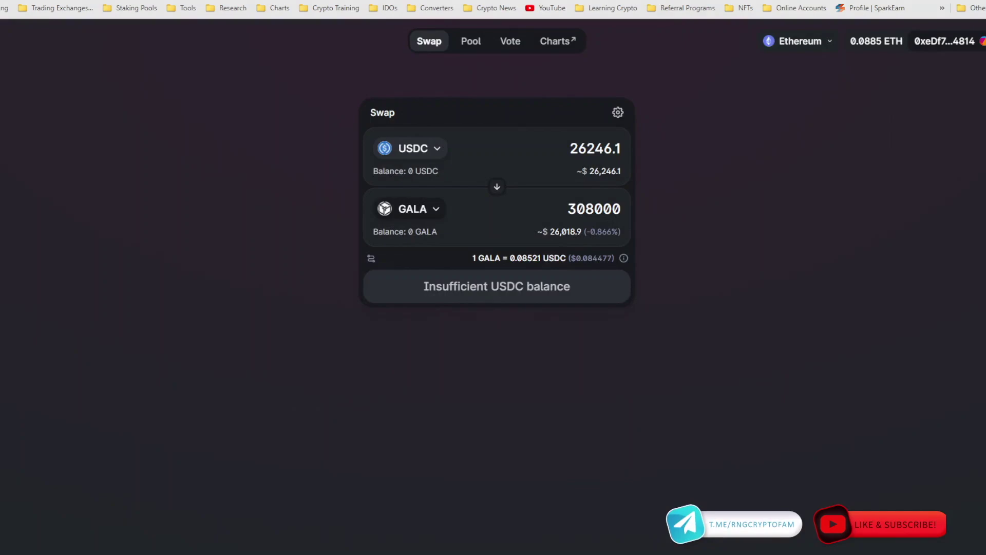
pyautogui.hotkey('alt', 'shift', 'm')
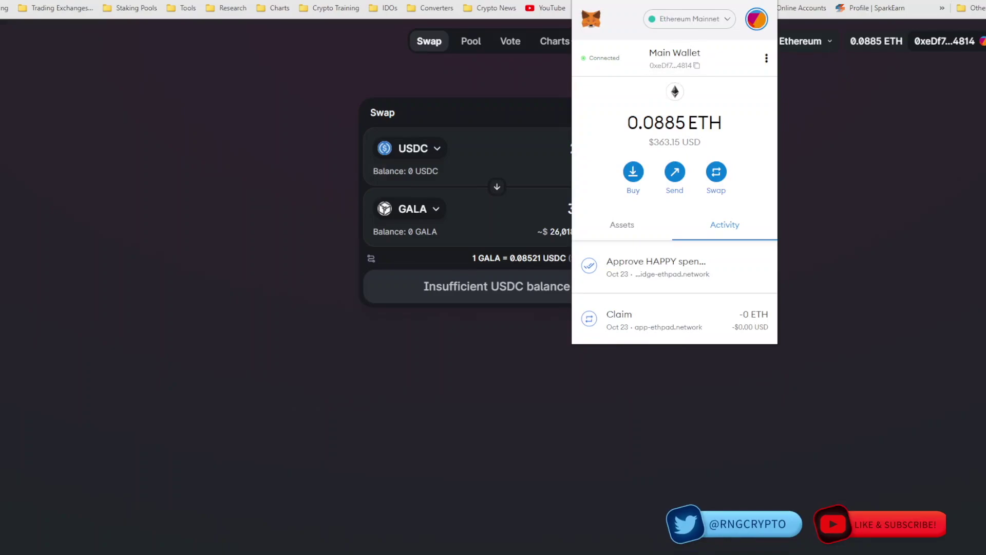
pyautogui.scroll(-1, 674, 205)
pyautogui.click(623, 165)
pyautogui.scroll(-2, 674, 205)
pyautogui.scroll(-10, 675, 215)
pyautogui.scroll(-7, 675, 223)
pyautogui.press('Escape')
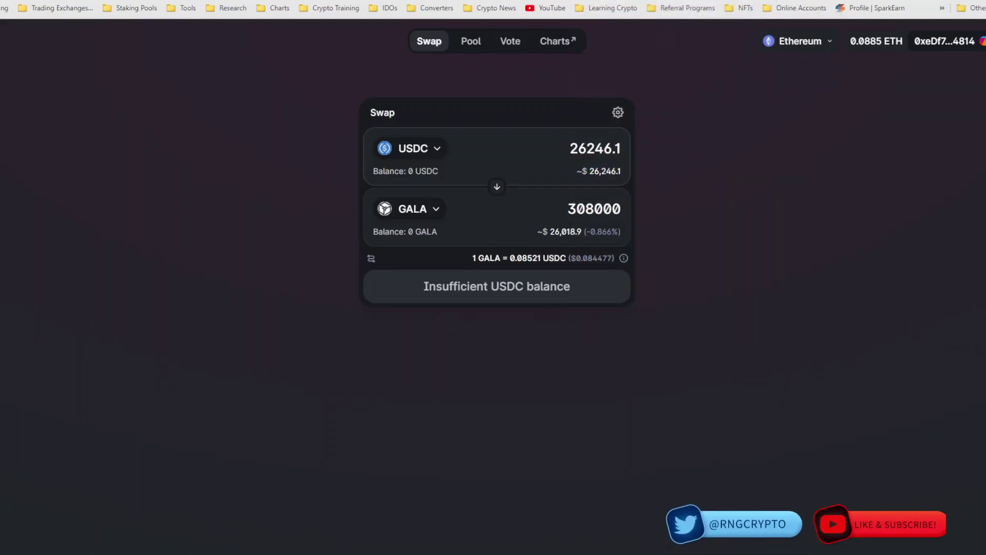
pyautogui.click(411, 148)
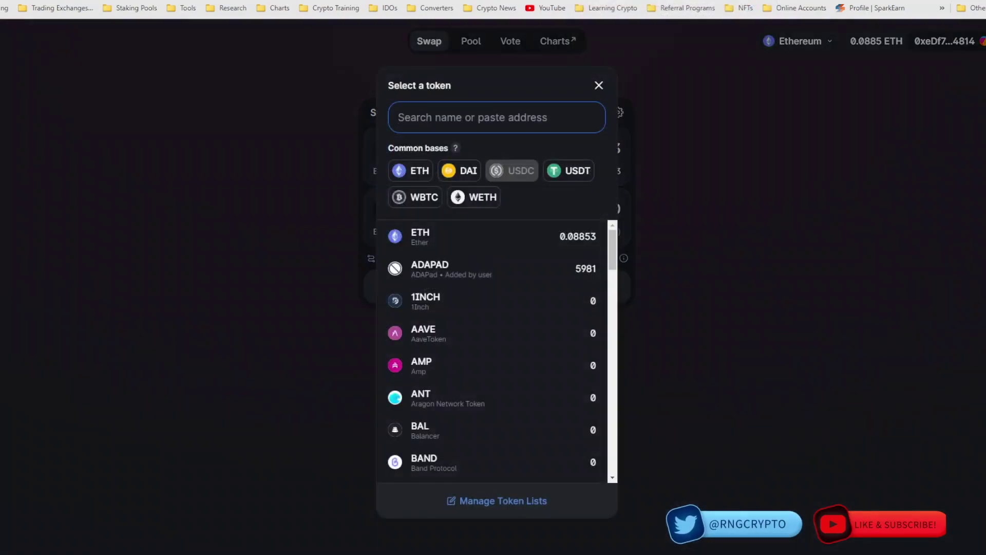
pyautogui.press('Escape')
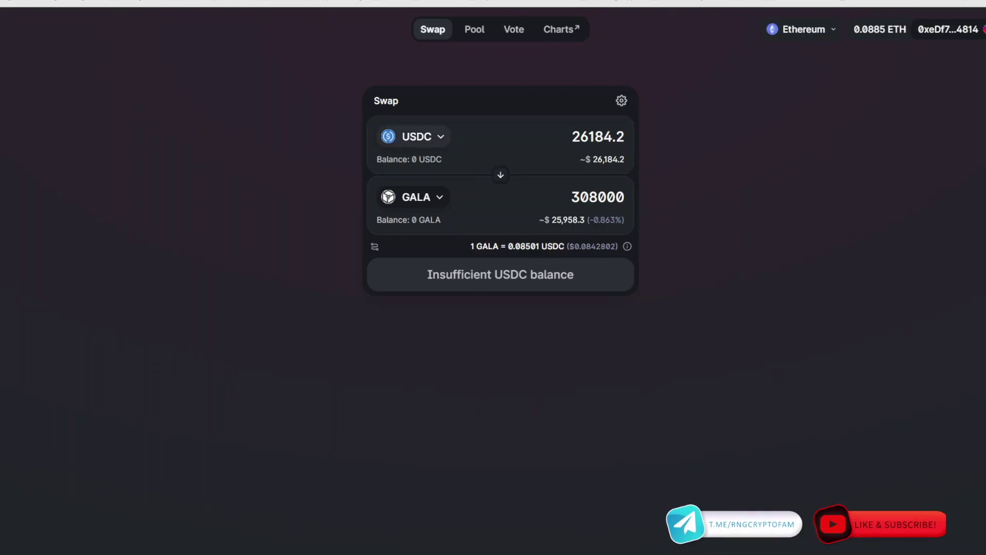
# Step: Switch to the Gala Games inventory, open the GALA[ETH] balance and copy its address for receiving funds
pyautogui.click(772, 1)
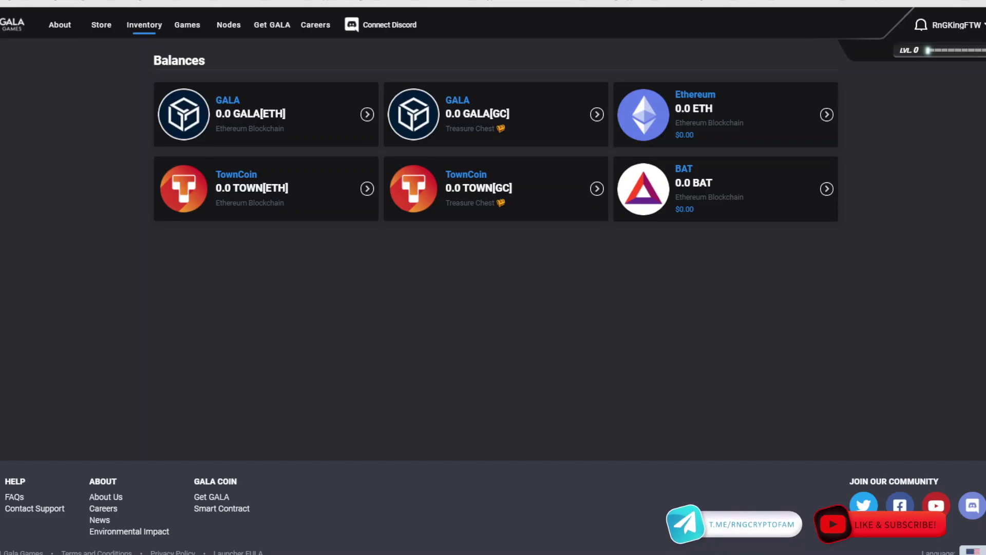
pyautogui.doubleClick(272, 113)
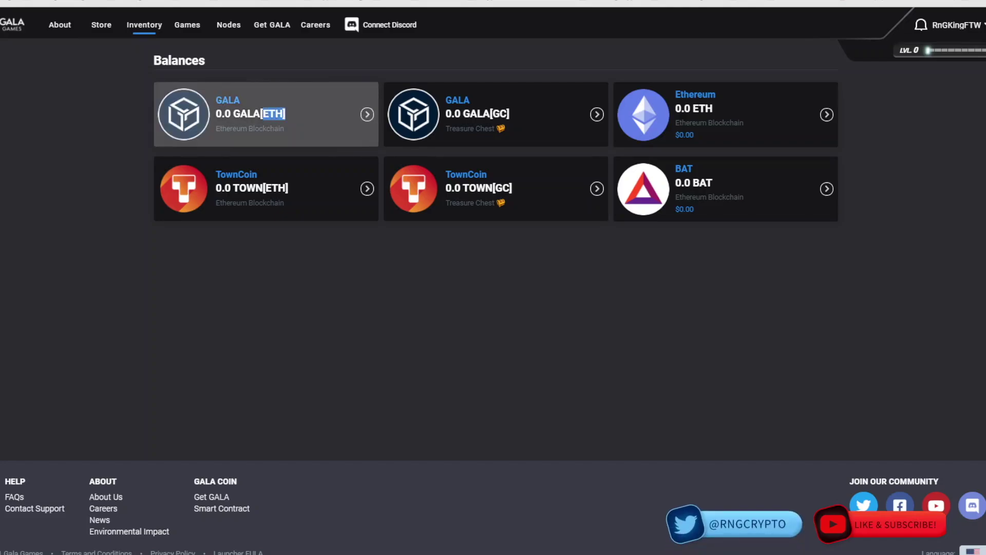
pyautogui.click(264, 113)
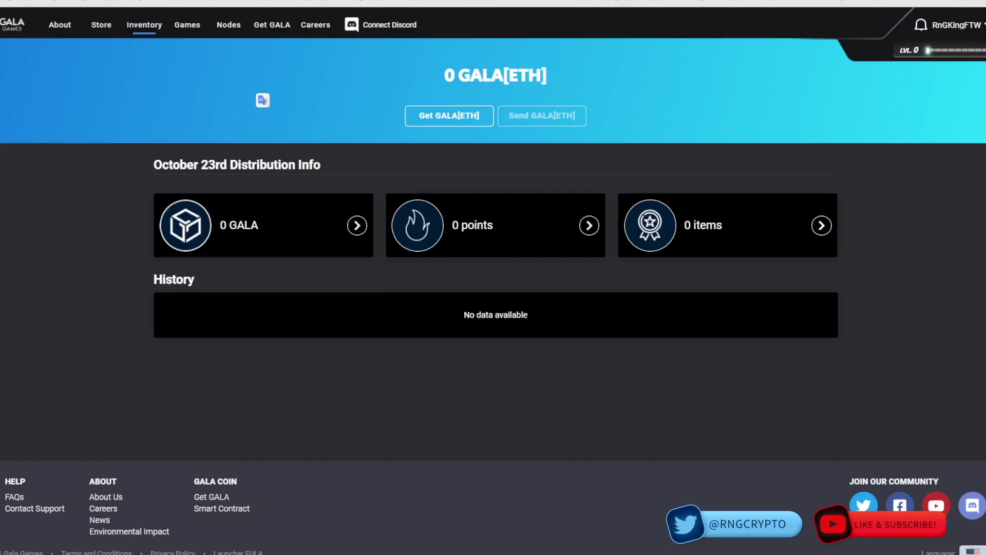
pyautogui.hotkey('alt', 'Left')
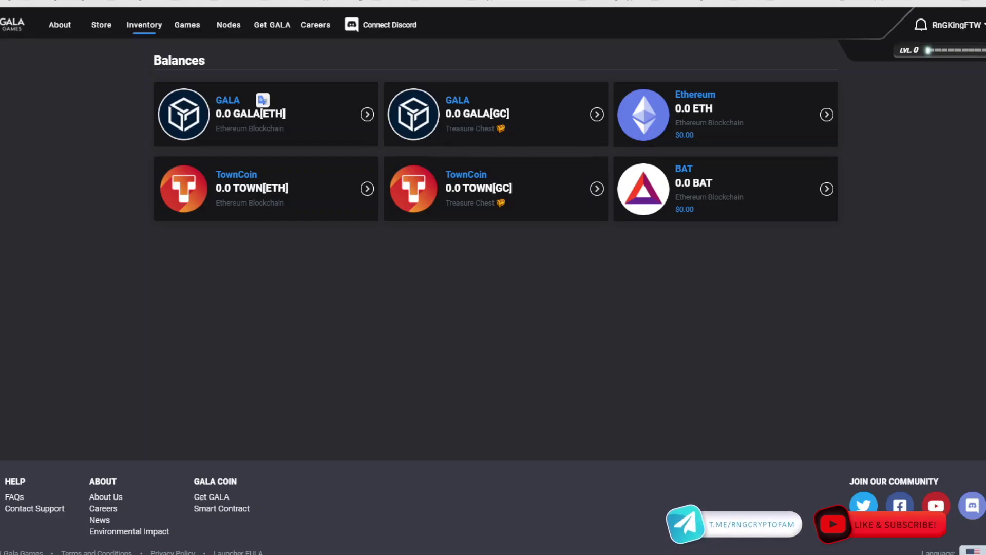
pyautogui.click(262, 100)
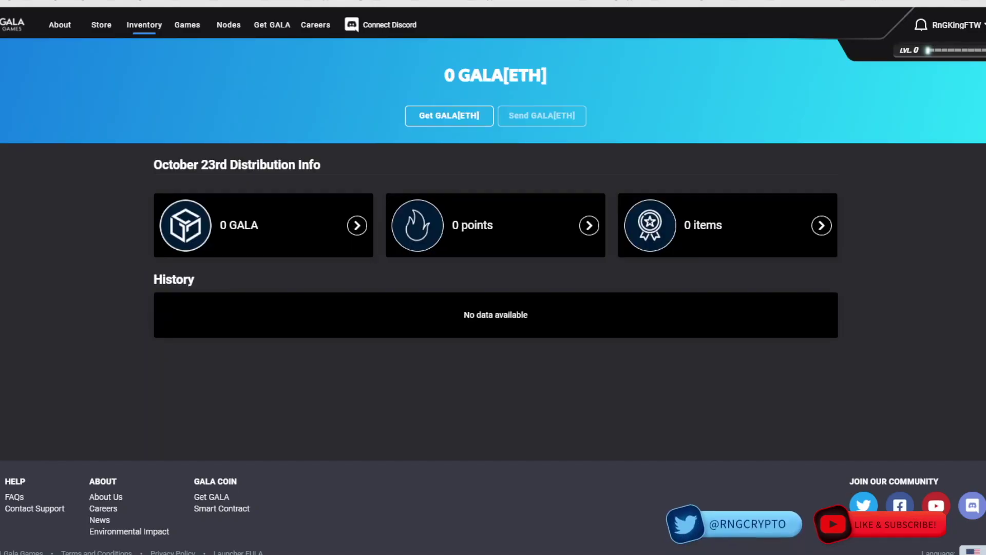
pyautogui.click(449, 116)
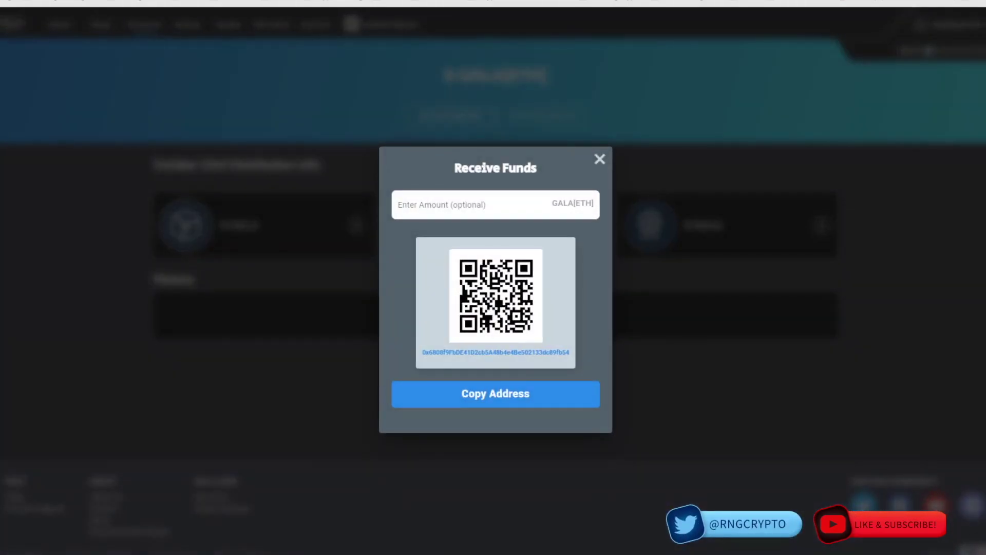
pyautogui.click(496, 394)
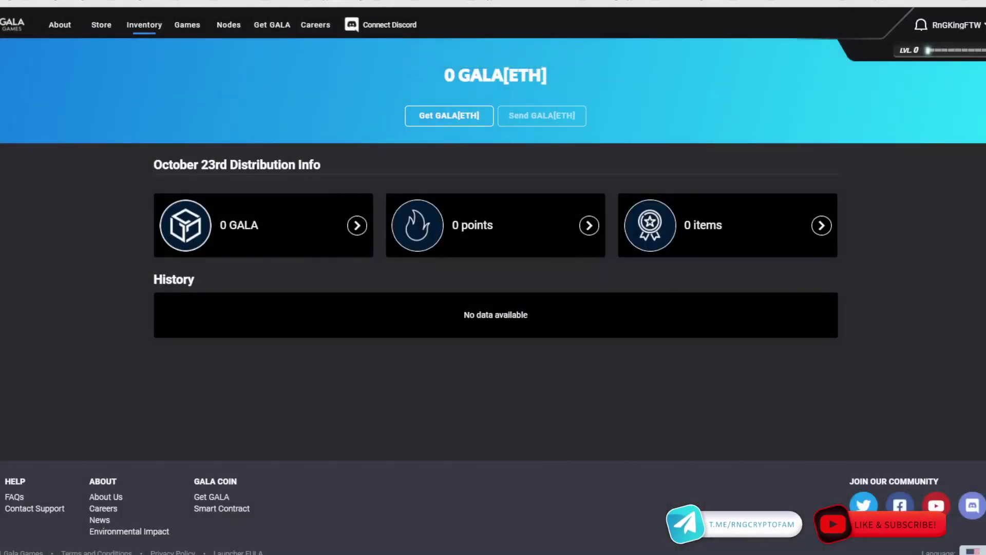
# Step: Open the GALA asset in MetaMask's Main Wallet and start sending tokens to the copied Gala Games address
pyautogui.hotkey('alt', 'shift', 'm')
pyautogui.scroll(-8, 678, 196)
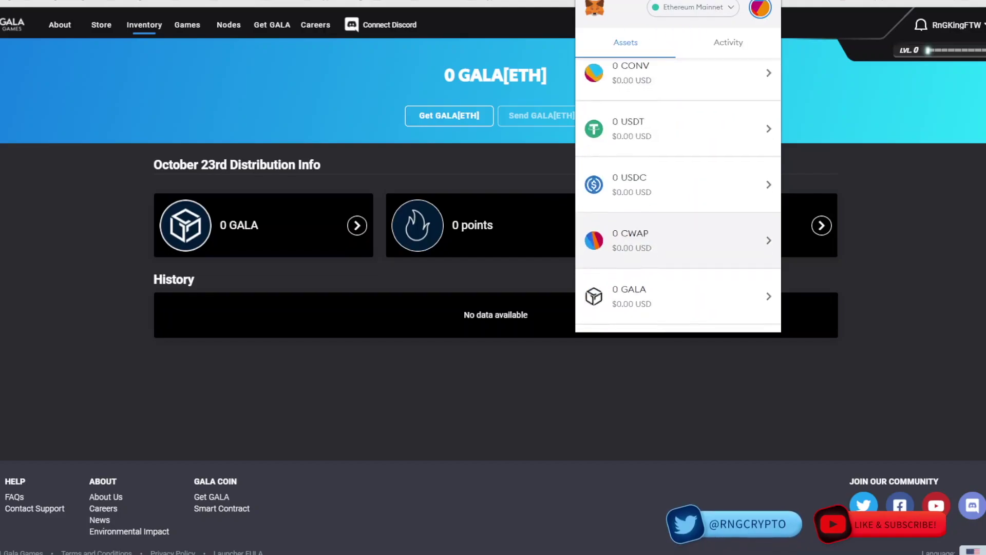
pyautogui.scroll(10, 678, 196)
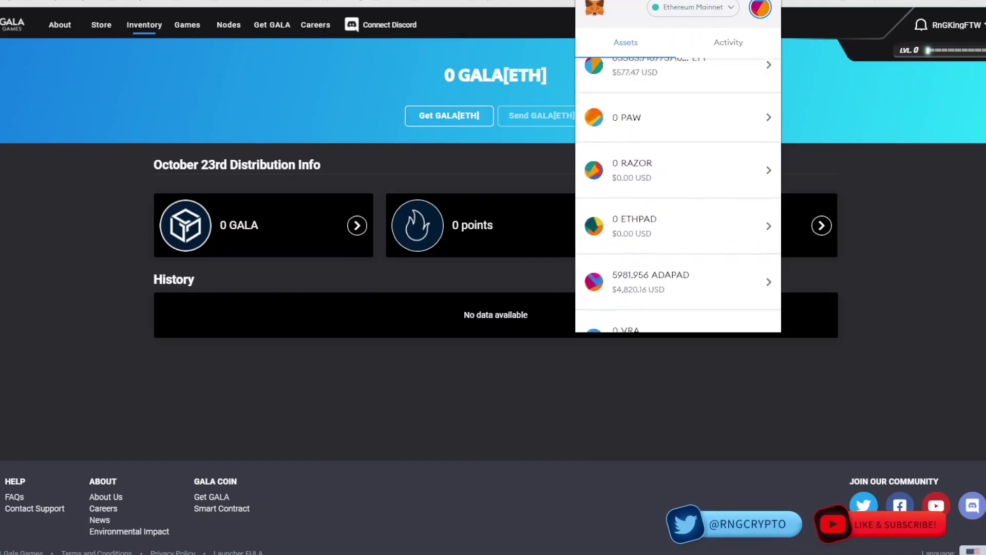
pyautogui.scroll(5, 679, 223)
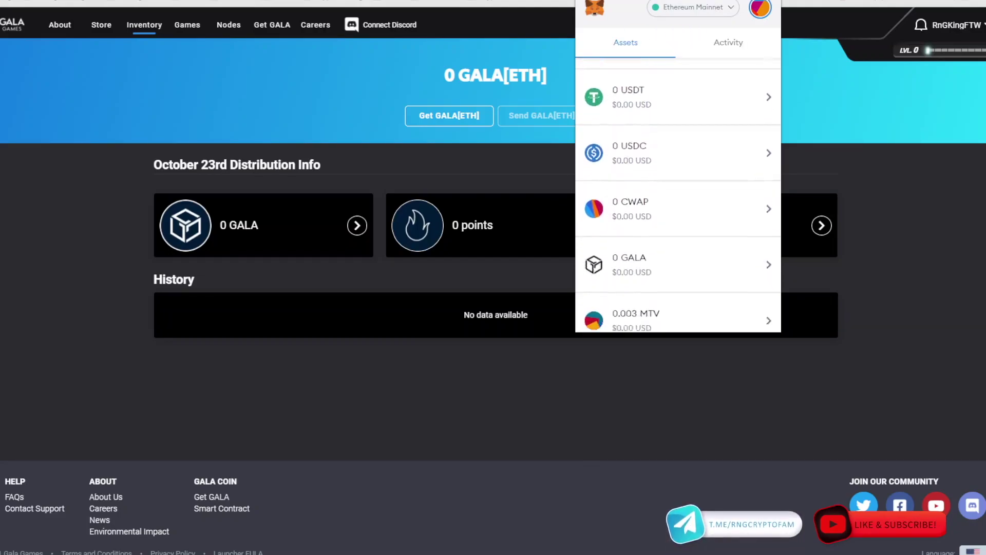
pyautogui.click(678, 223)
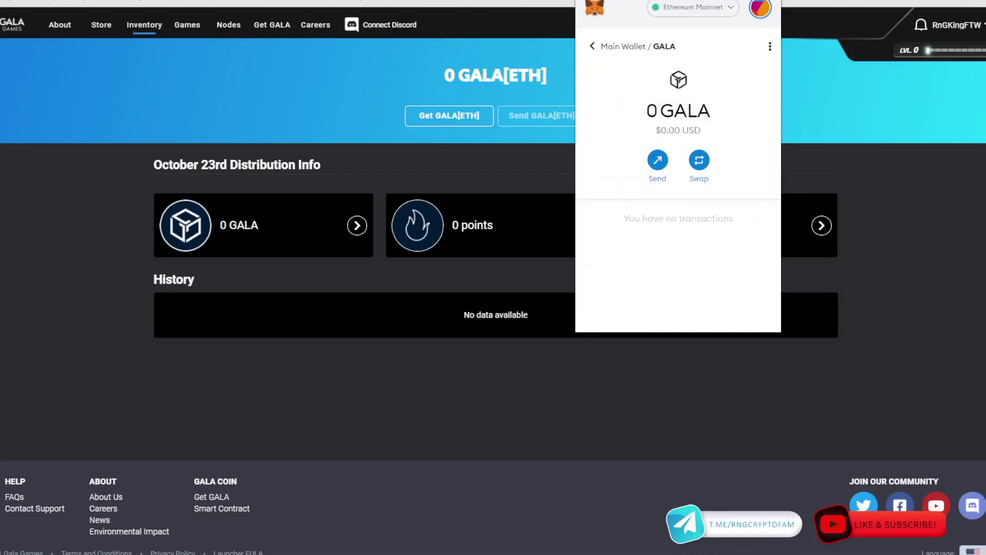
pyautogui.click(657, 160)
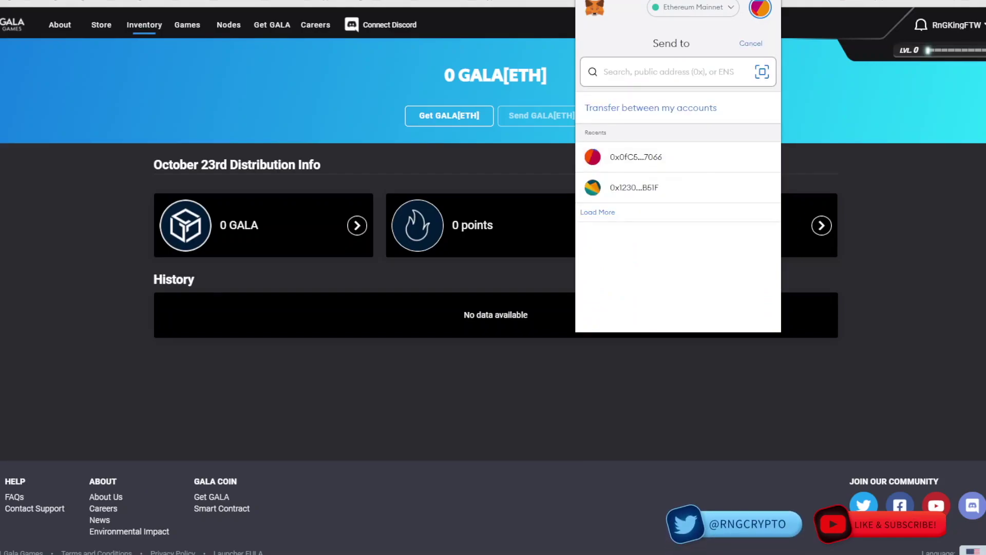
pyautogui.hotkey('ctrl', 'v')
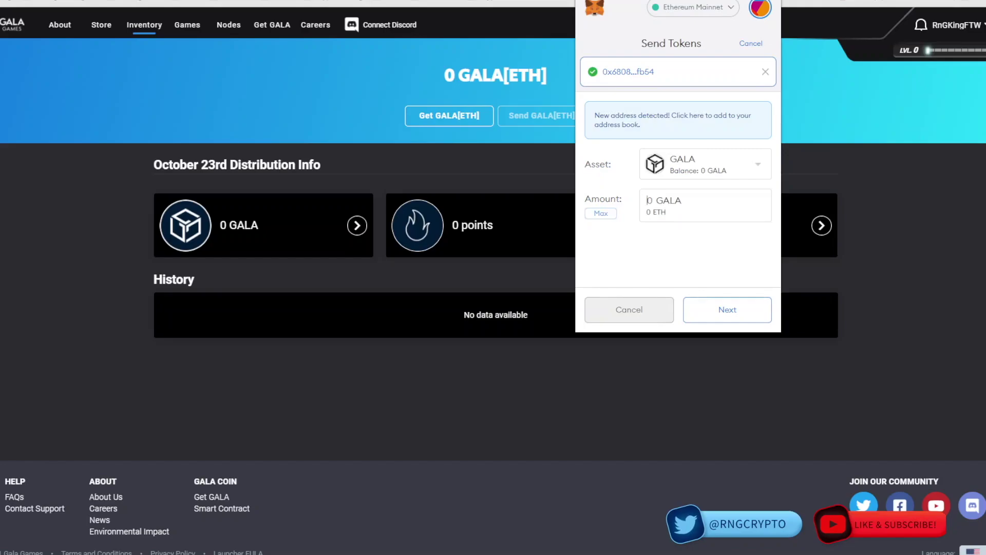
# Step: Review the details and gas fee of the GALA transfer, reject the transaction and close the wallet
pyautogui.click(727, 309)
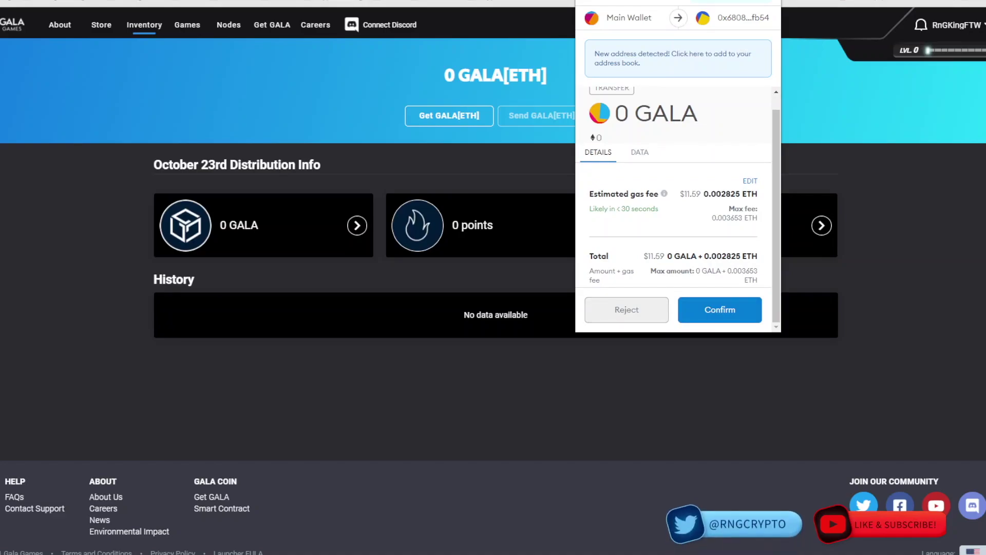
pyautogui.click(626, 310)
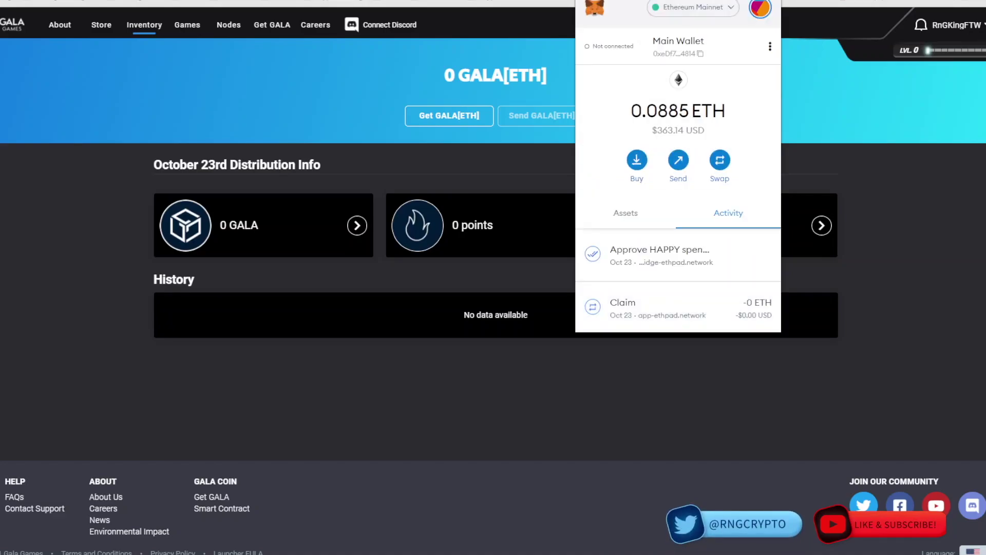
pyautogui.press('Escape')
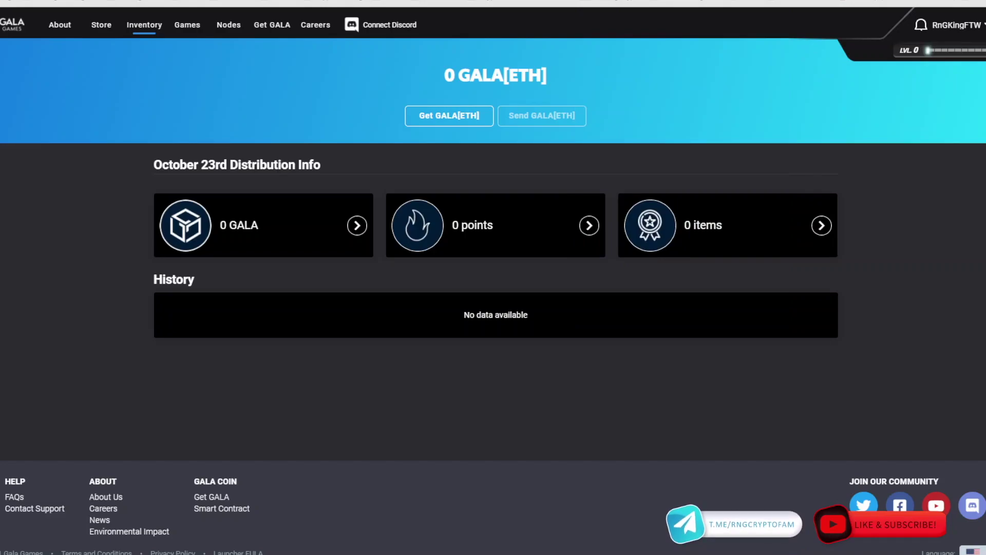
# Step: Open the Node Info section of the Gala Games account settings and go to the Gala Node License purchase page
pyautogui.moveTo(445, 75); pyautogui.dragTo(503, 75)
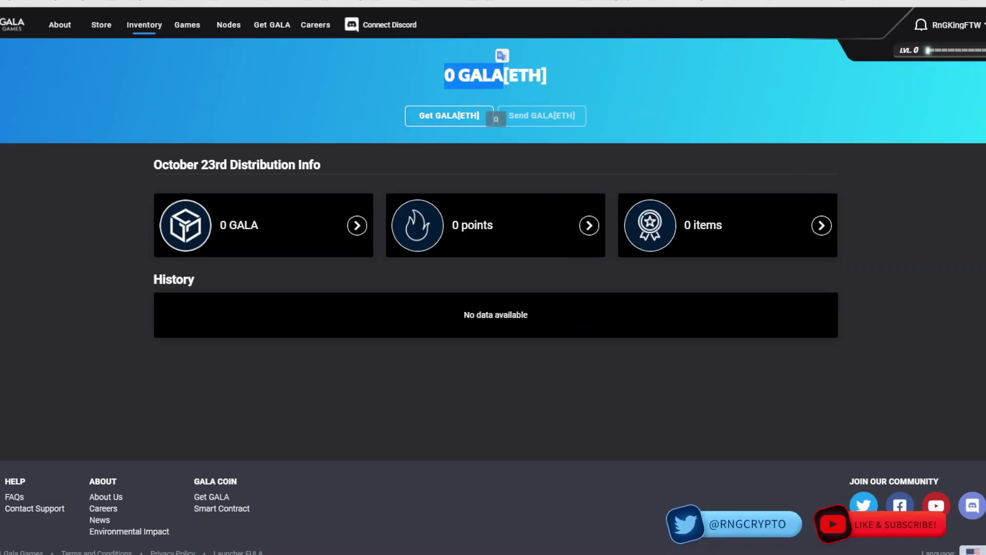
pyautogui.click(957, 24)
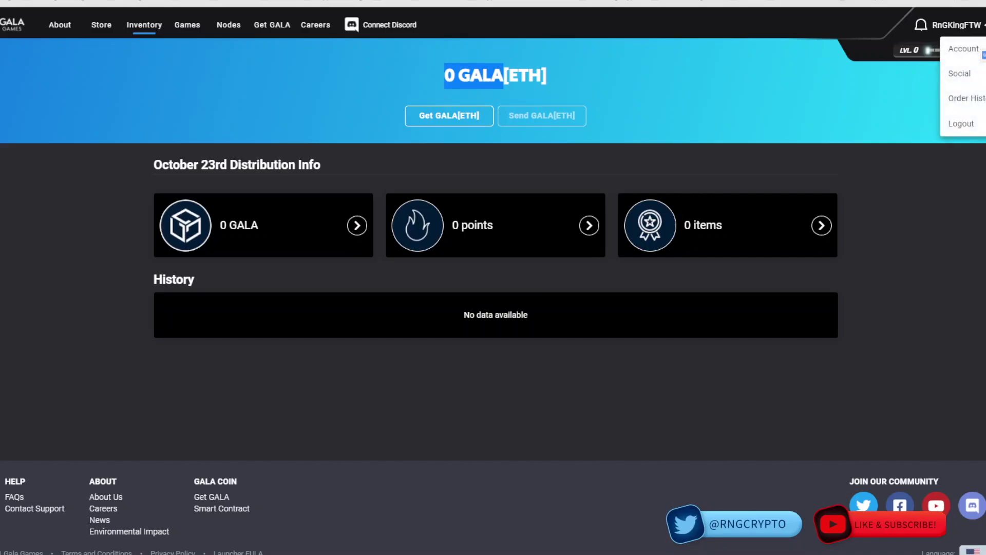
pyautogui.click(964, 48)
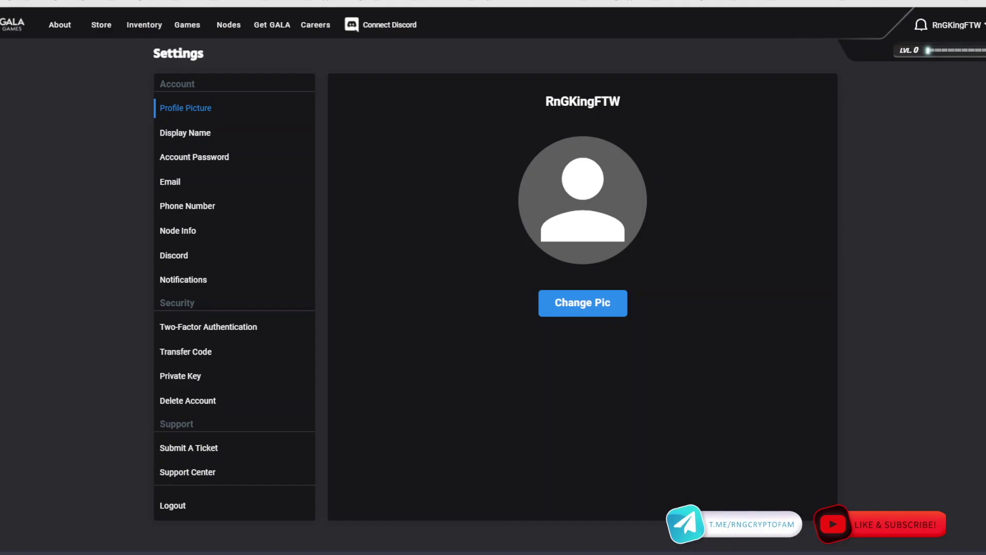
pyautogui.click(178, 230)
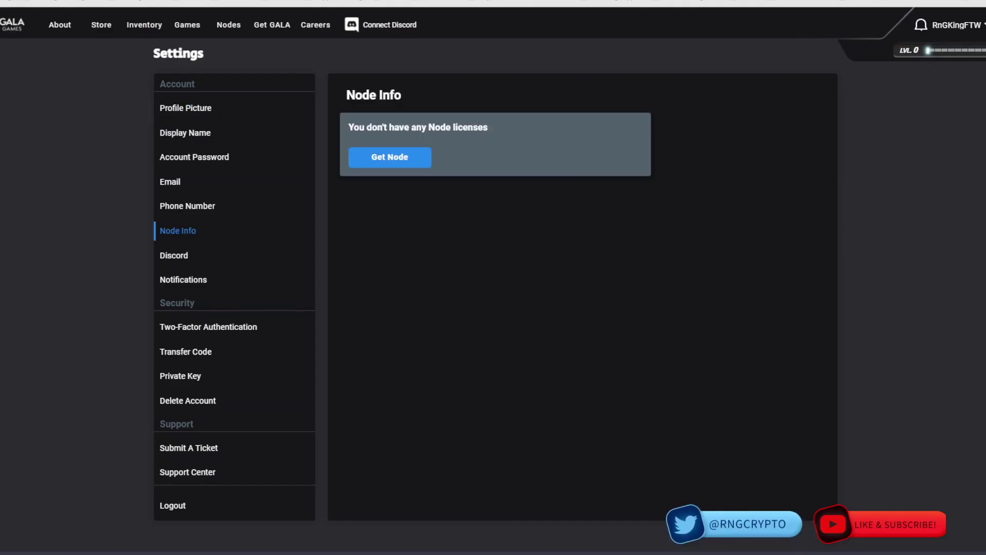
pyautogui.click(390, 156)
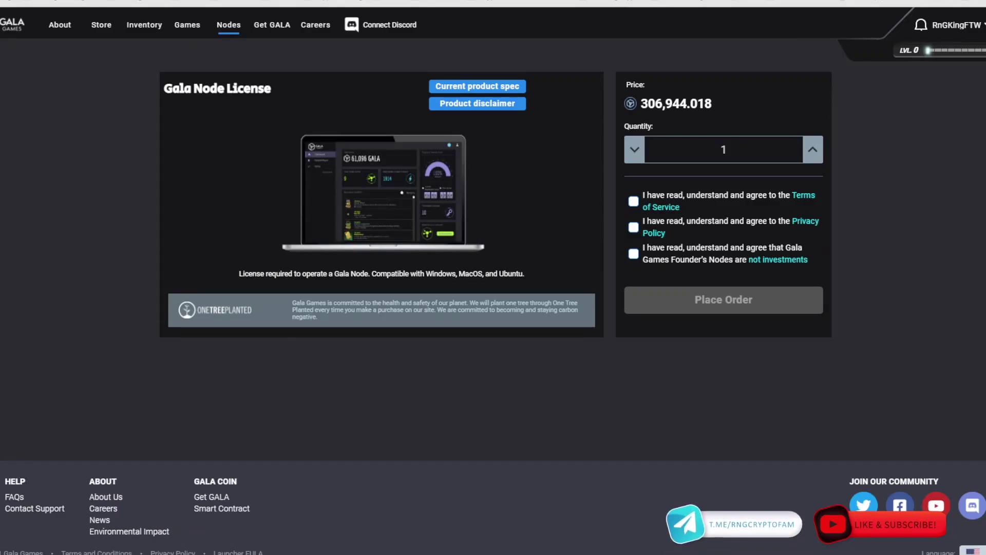
# Step: Accept the terms of service, privacy policy and not-investments statements for one Gala Node License, and set the order's sending speed to Very Fast
pyautogui.click(634, 201)
pyautogui.click(633, 227)
pyautogui.click(633, 254)
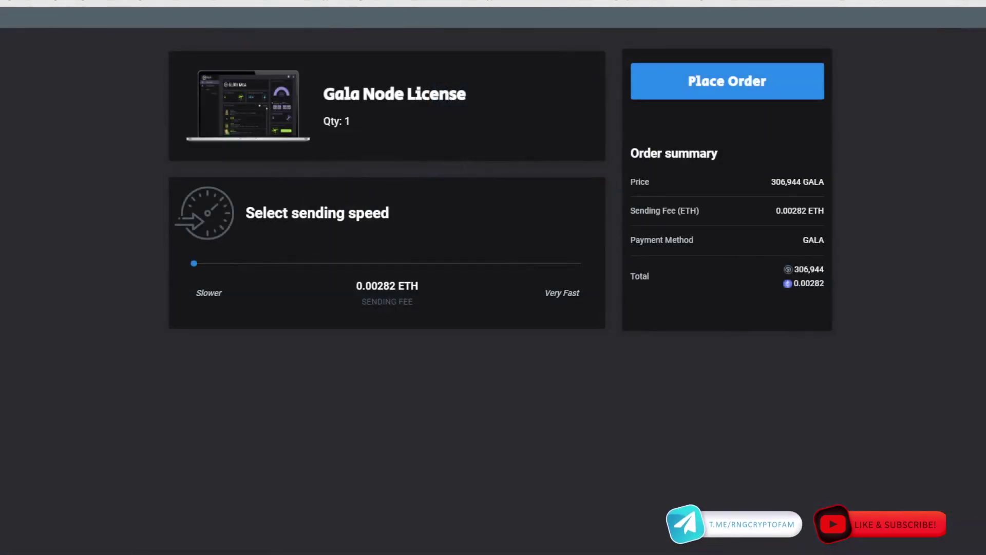
pyautogui.moveTo(194, 263); pyautogui.dragTo(581, 263)
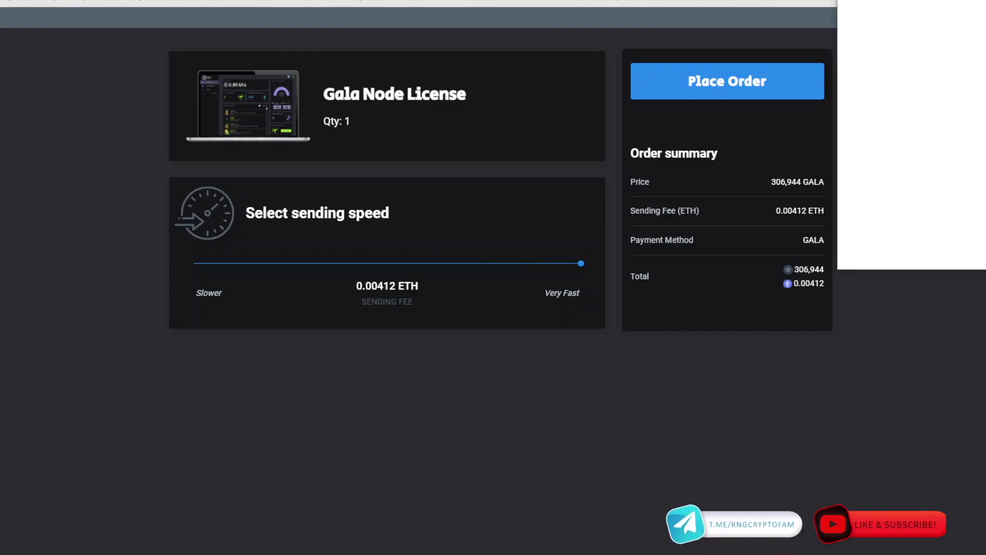
pyautogui.moveTo(805, 283); pyautogui.dragTo(824, 283)
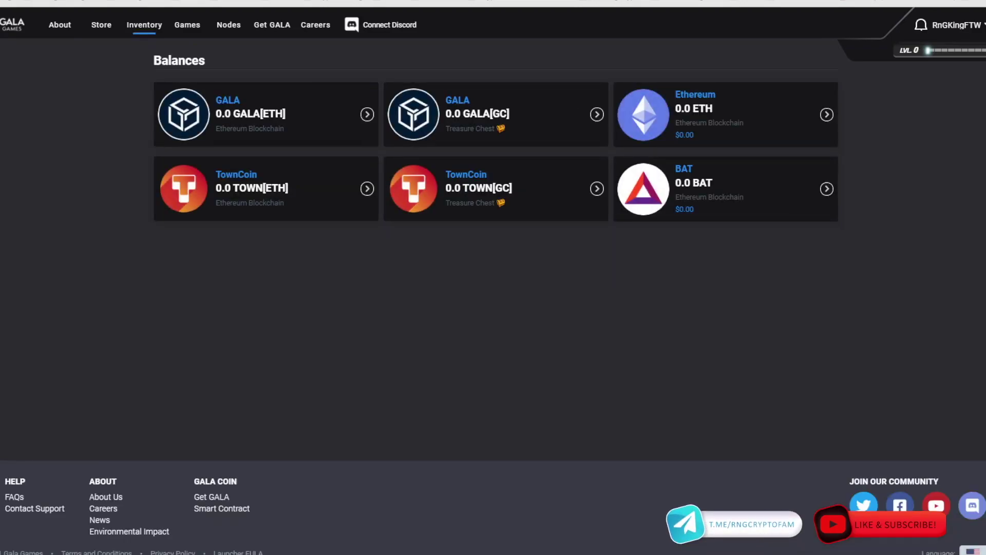
# Step: Open the Ethereum balance in the Gala Games inventory and look up the imported GALA GAMES account in MetaMask
pyautogui.click(725, 115)
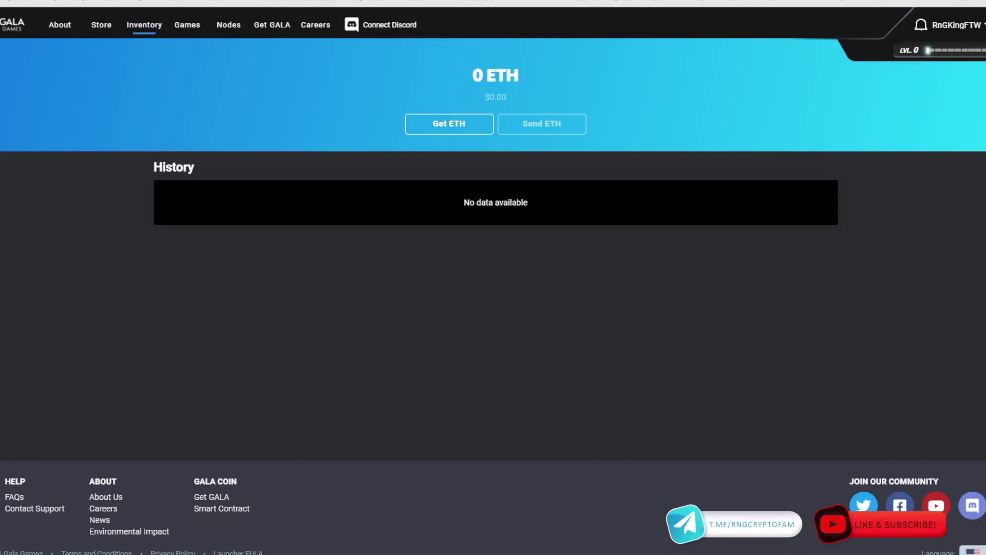
pyautogui.click(773, 0)
pyautogui.click(760, 8)
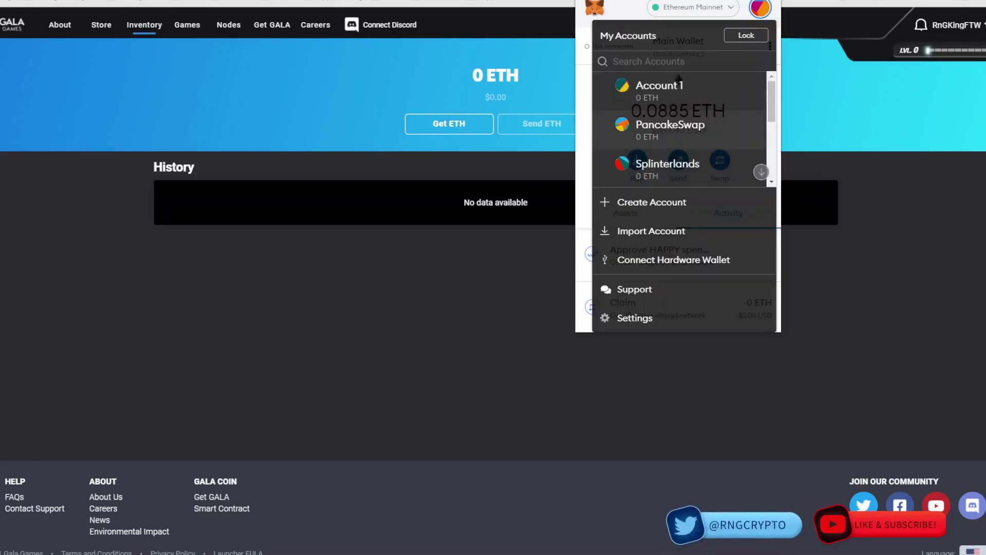
pyautogui.scroll(-3, 679, 76)
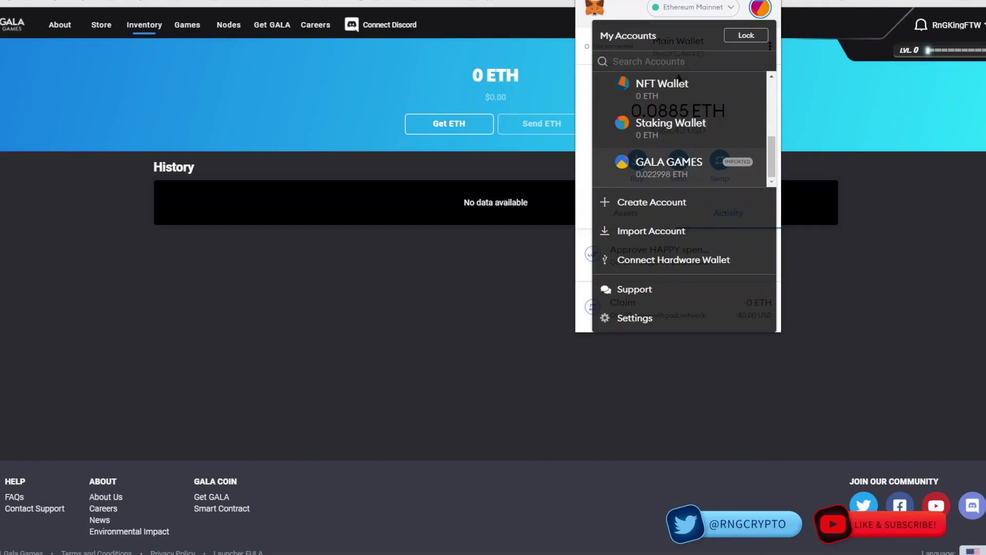
pyautogui.click(668, 167)
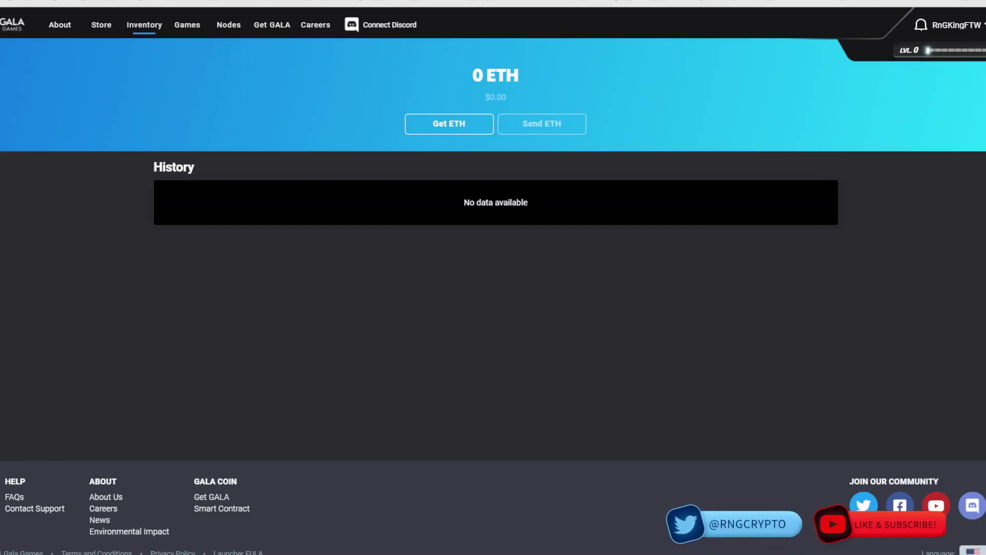
# Step: Copy the Gala Games ETH receiving address and start an ETH transfer to it from MetaMask's Main Wallet
pyautogui.click(449, 124)
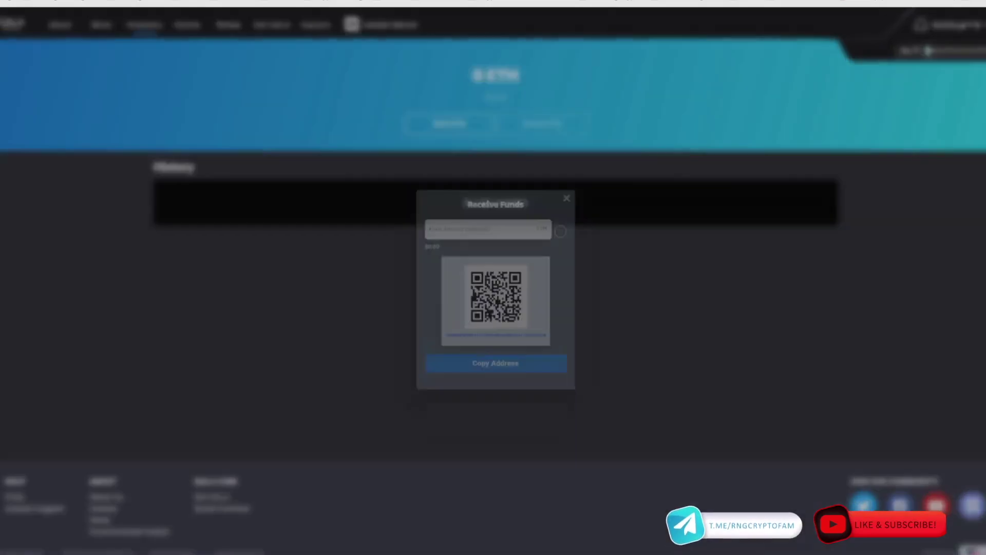
pyautogui.click(495, 398)
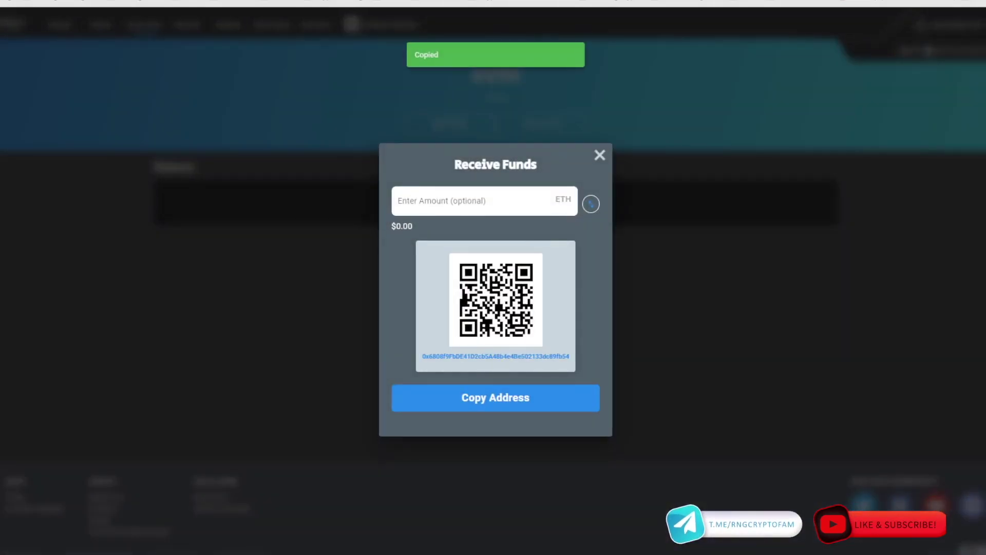
pyautogui.click(772, 0)
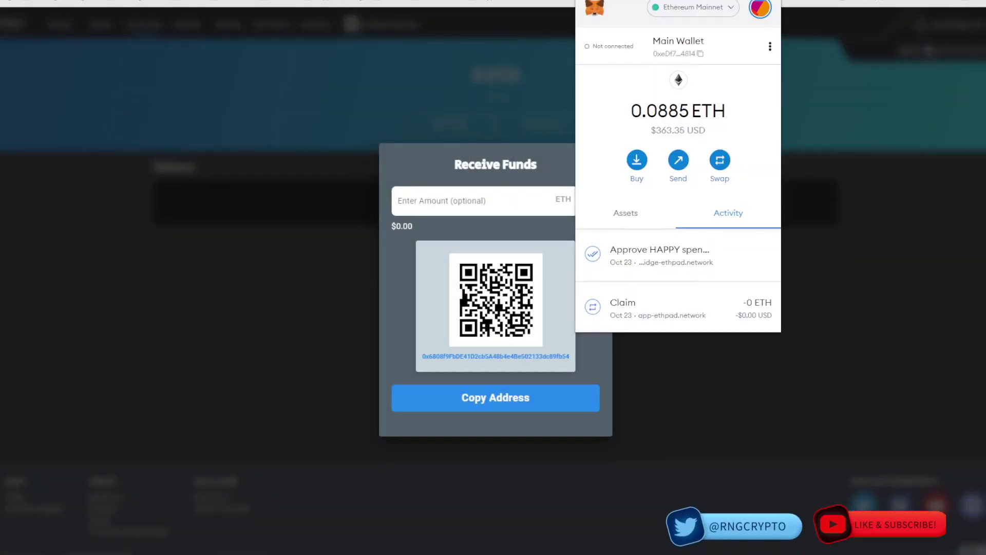
pyautogui.click(626, 214)
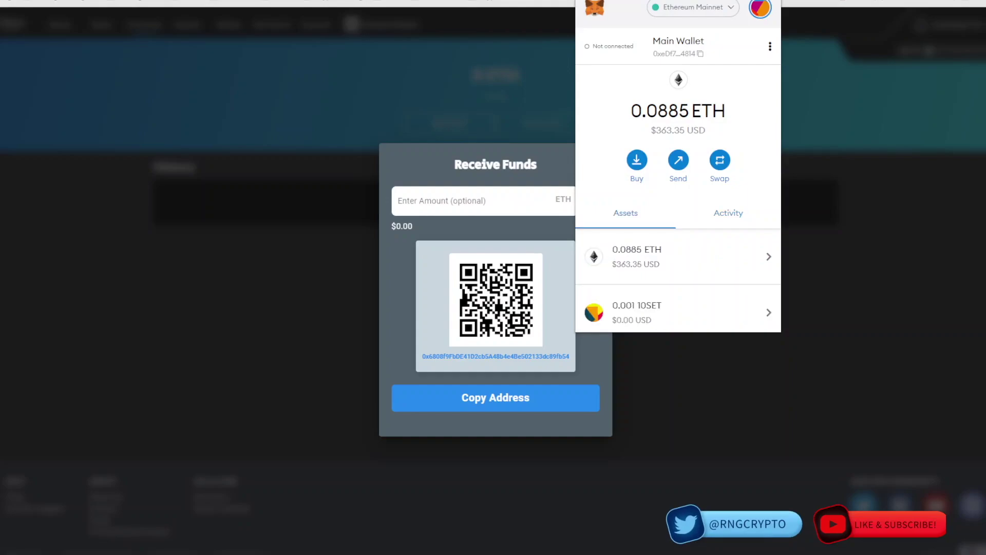
pyautogui.click(678, 160)
pyautogui.hotkey('ctrl', 'v')
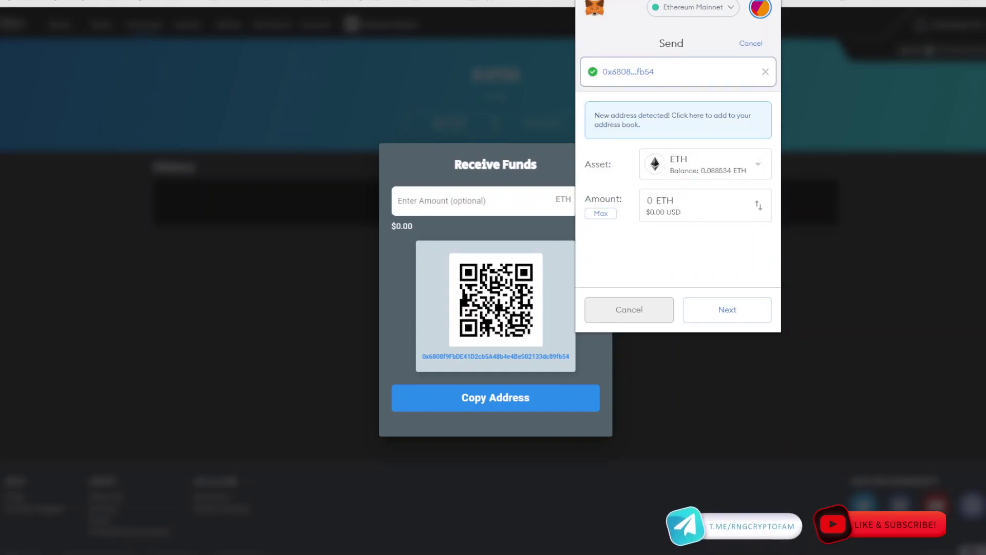
pyautogui.click(727, 309)
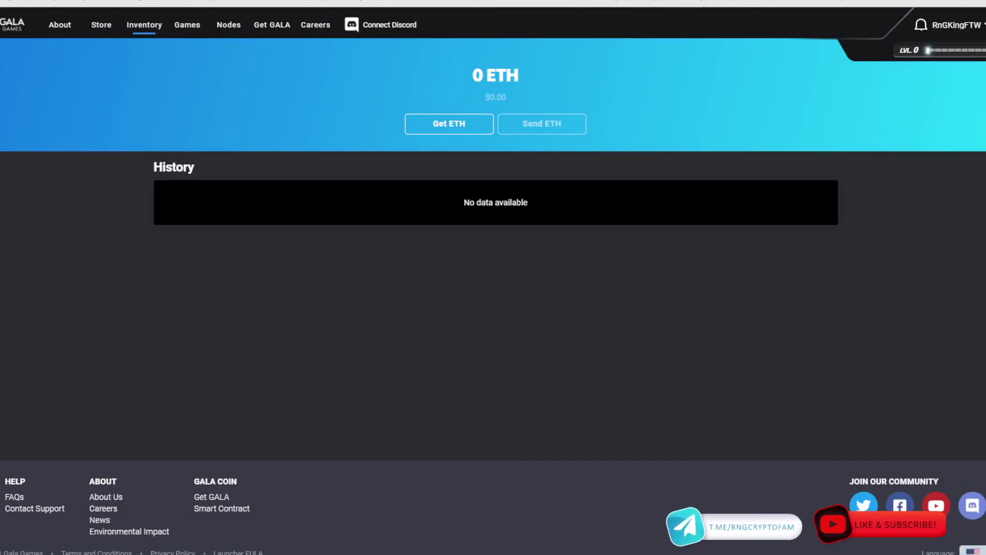
# Step: Open the Node Info section of the Gala Games account settings
pyautogui.click(984, 25)
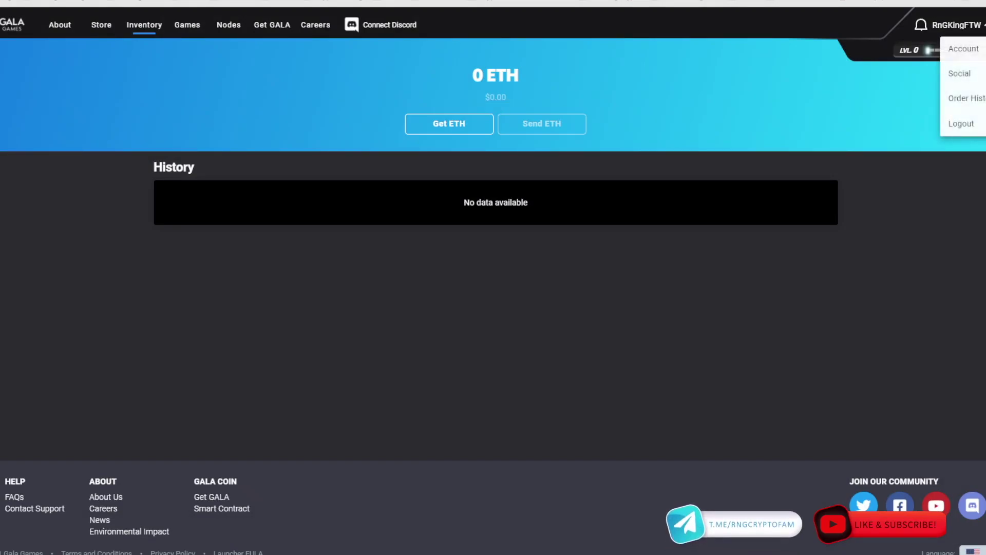
pyautogui.click(964, 49)
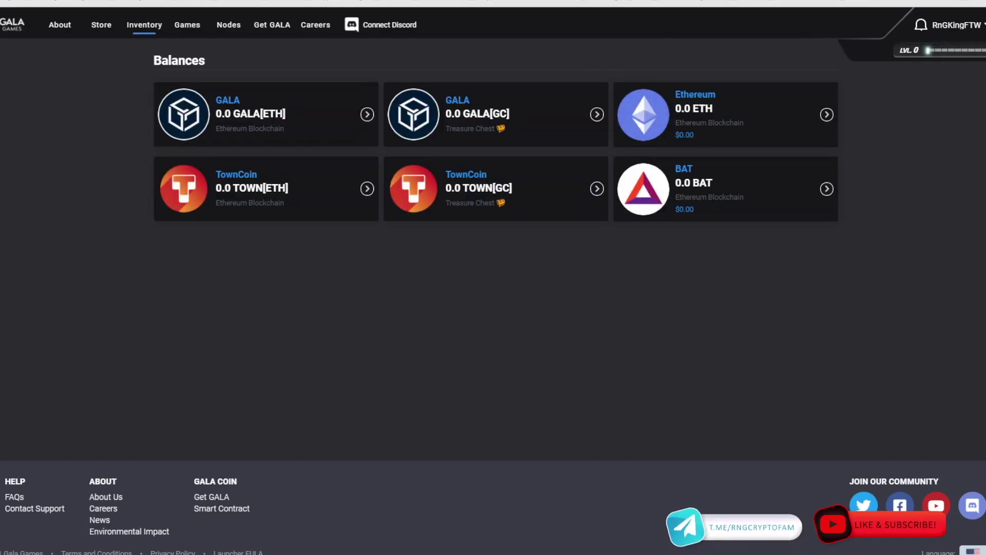
pyautogui.click(983, 25)
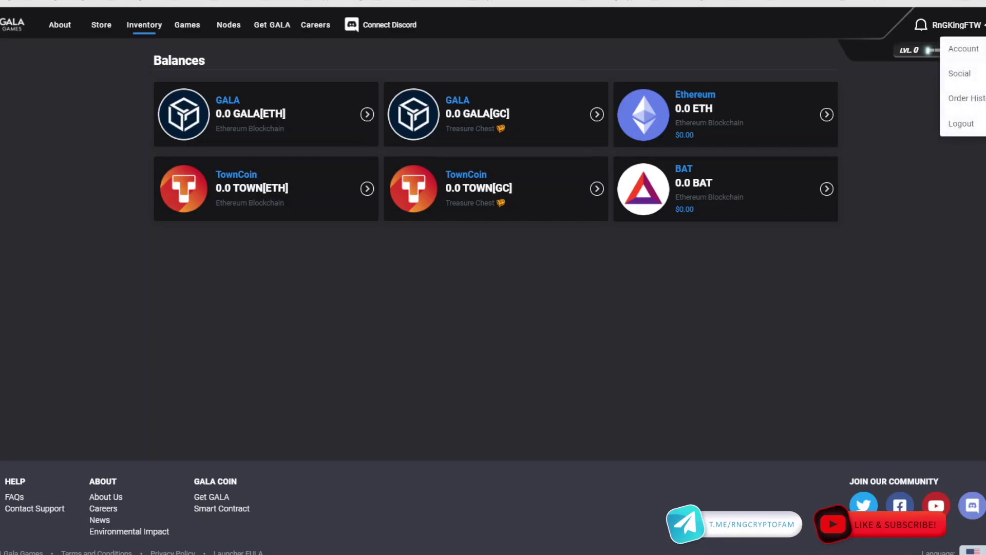
pyautogui.click(964, 47)
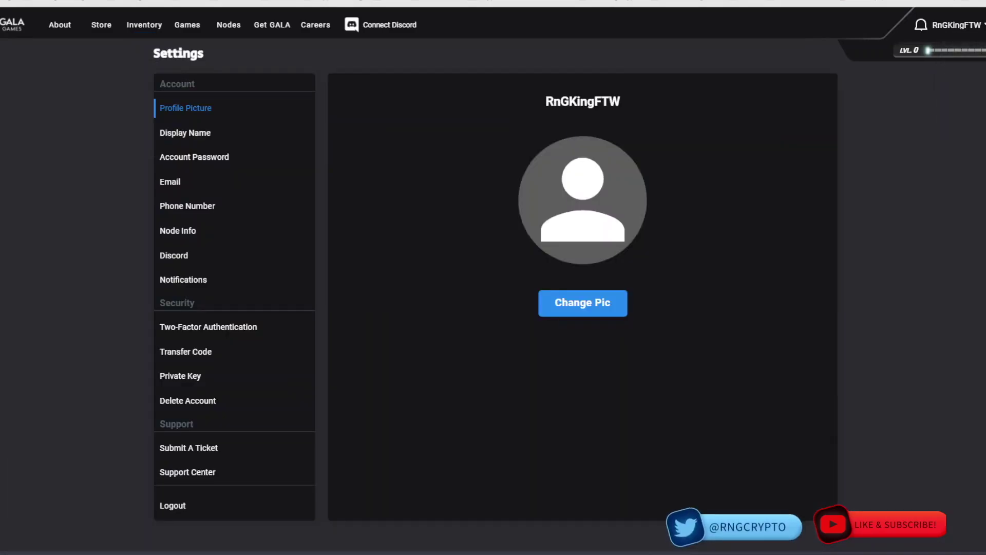
pyautogui.click(178, 231)
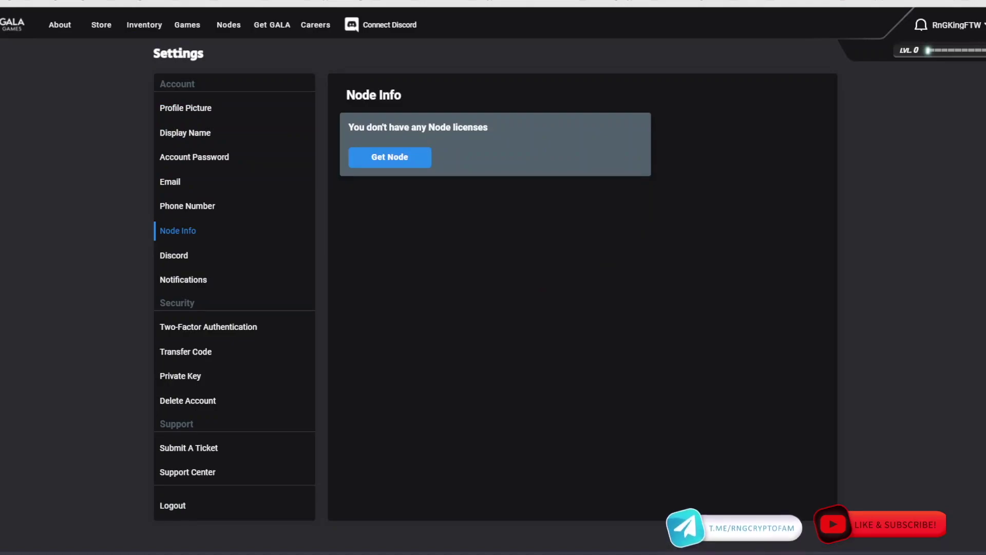
# Step: Order one Gala Node License, accepting the terms of service, privacy policy and not-investments statements
pyautogui.click(229, 25)
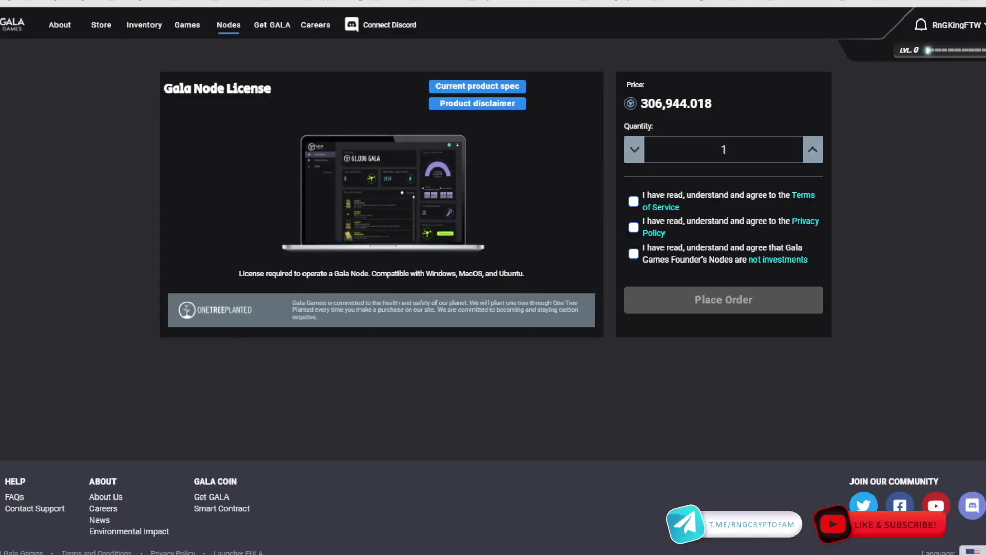
pyautogui.click(634, 201)
pyautogui.click(633, 227)
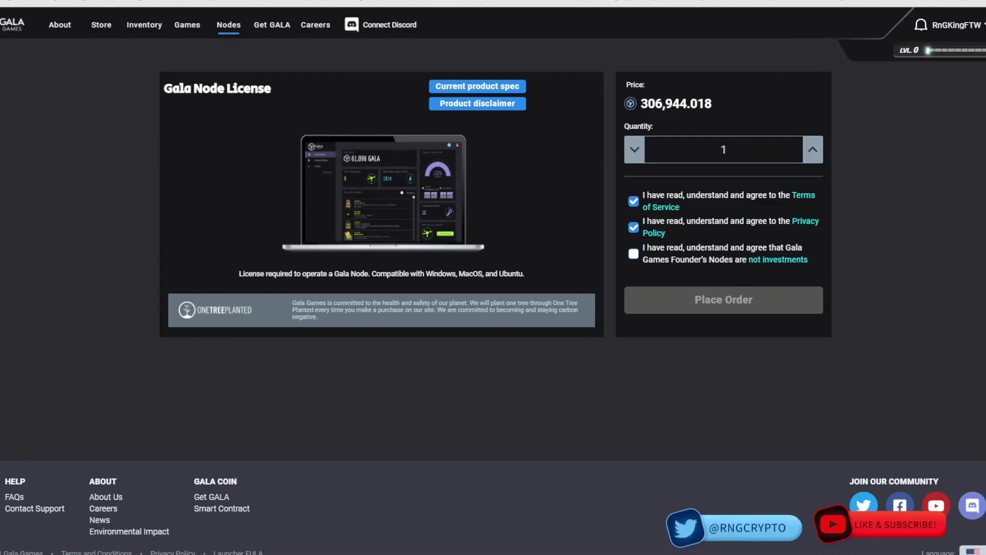
pyautogui.click(634, 253)
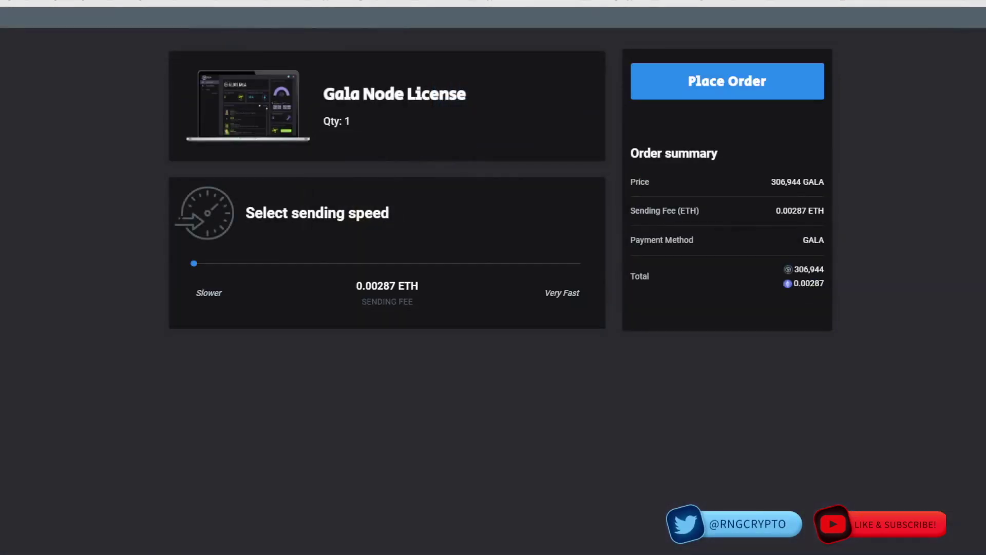
pyautogui.click(715, 81)
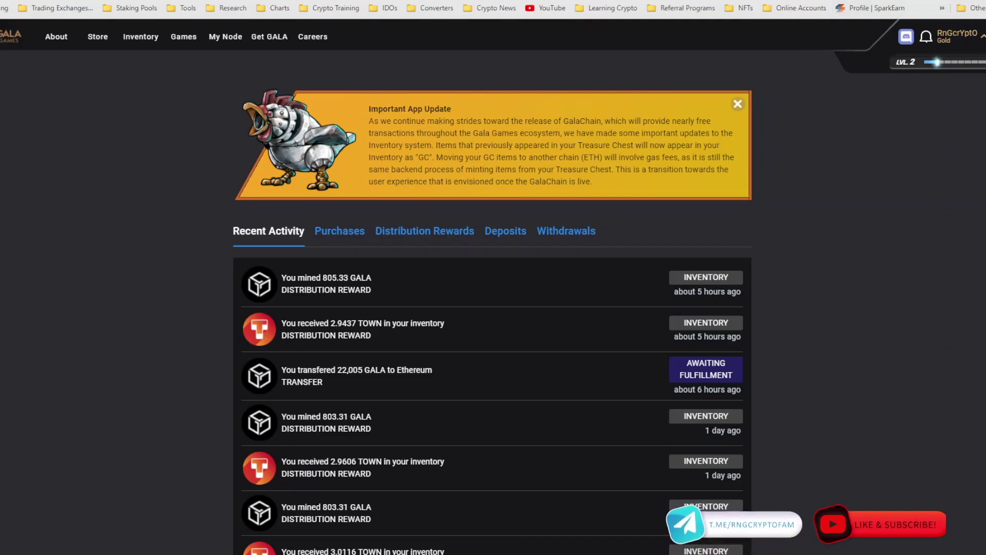
# Step: Open Node Info in the settings of the Gala Games account that already owns node licenses
pyautogui.click(971, 36)
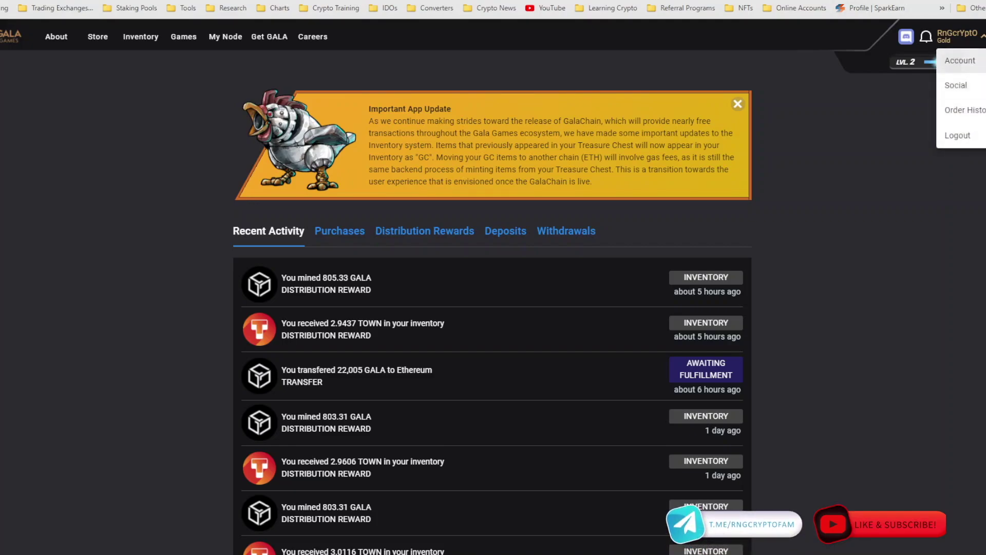
pyautogui.click(960, 61)
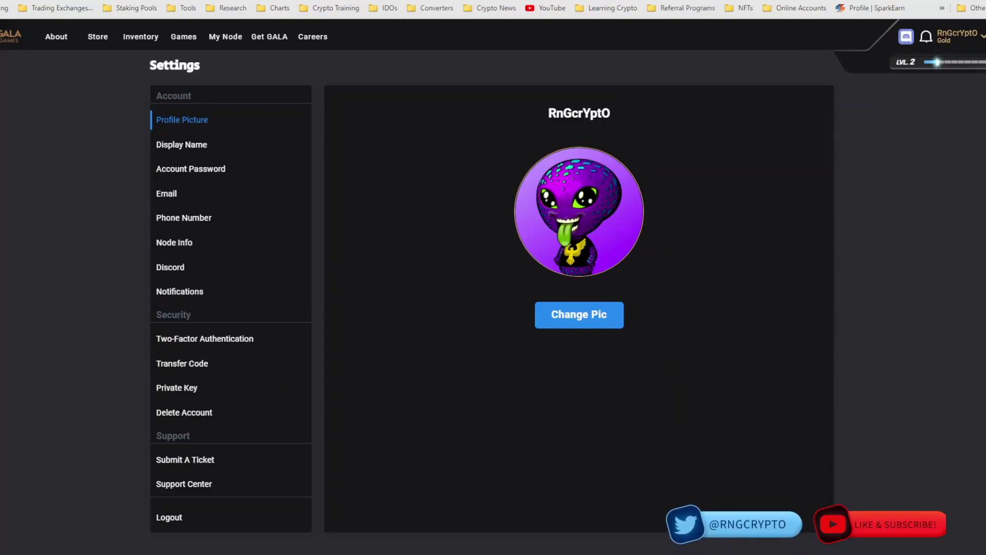
pyautogui.click(174, 242)
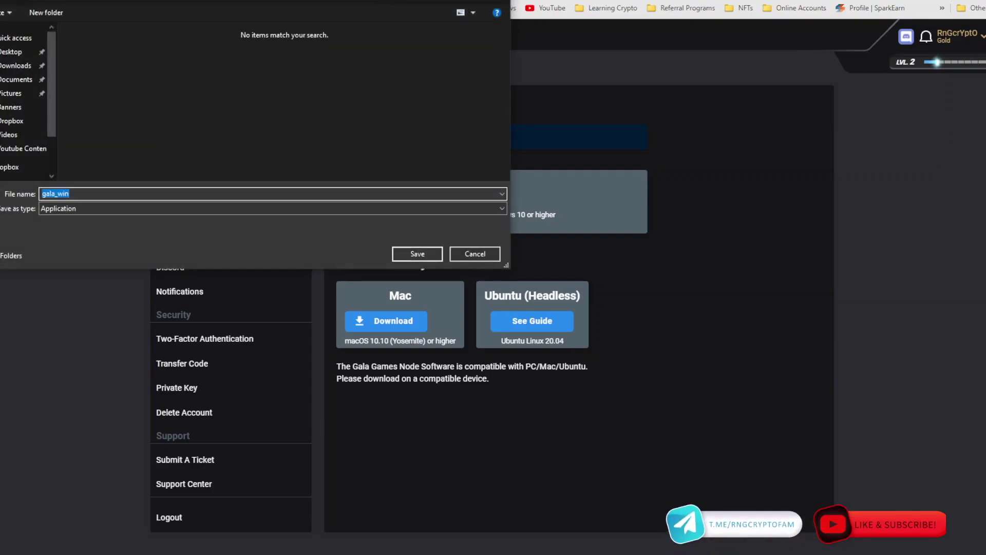
# Step: Save the Windows node installer gala_win to the Desktop and let its setup close the running Gala Games Node
pyautogui.click(13, 52)
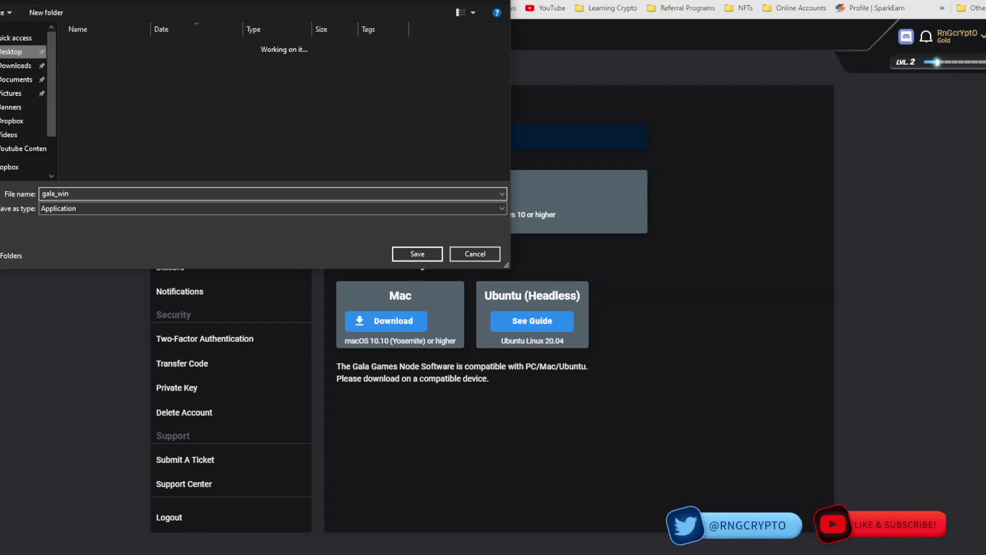
pyautogui.click(417, 255)
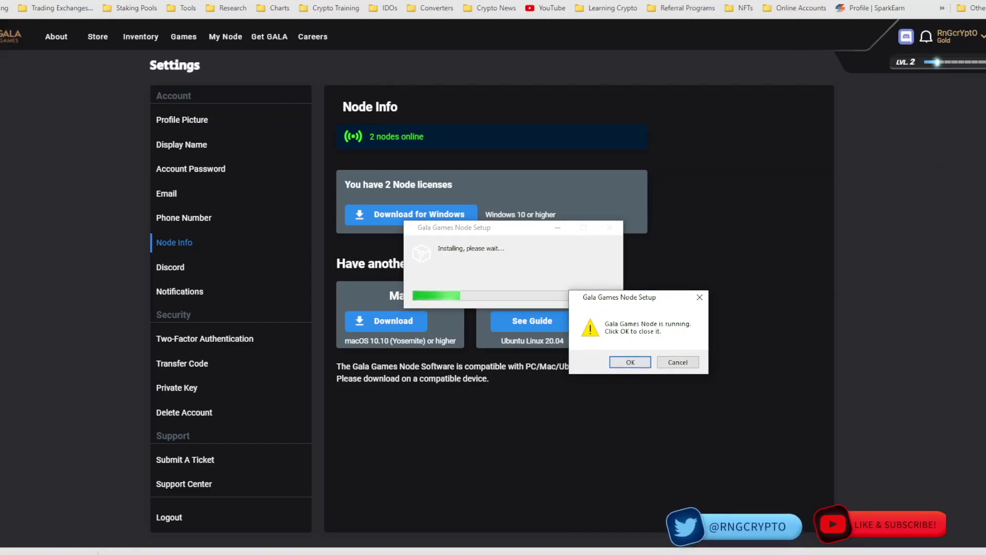
pyautogui.click(630, 362)
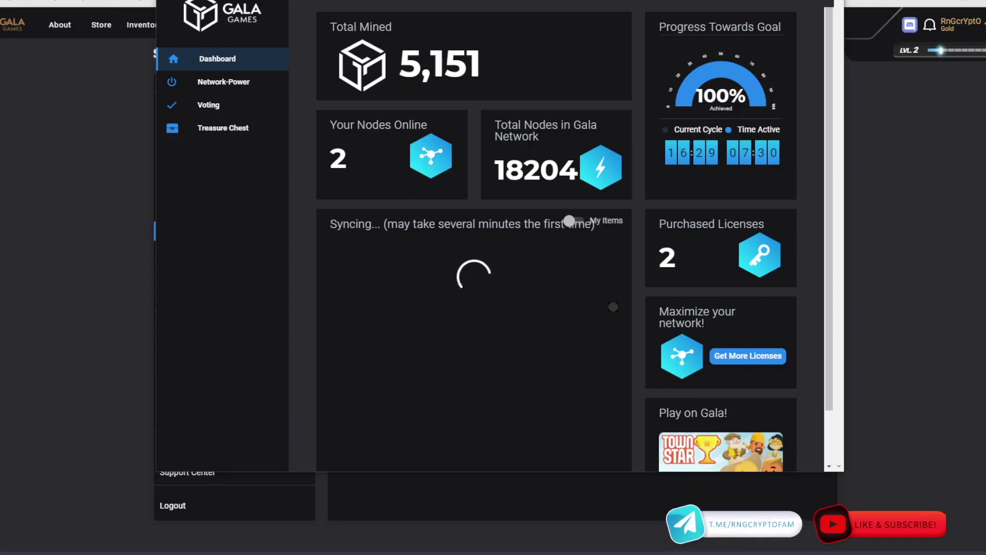
# Step: Examine the node software's Network-Power page and the total number of nodes in the Gala network on its Dashboard
pyautogui.click(223, 82)
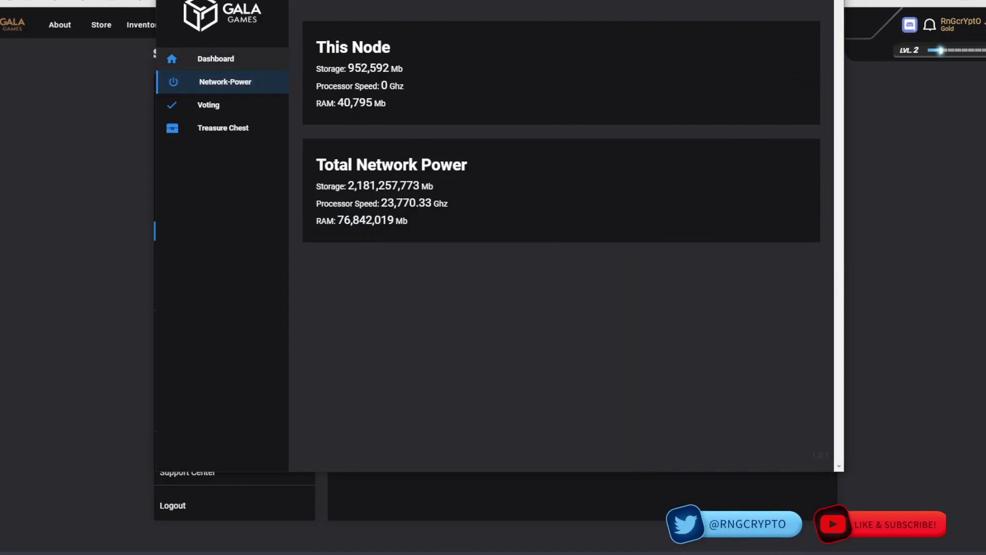
pyautogui.click(216, 59)
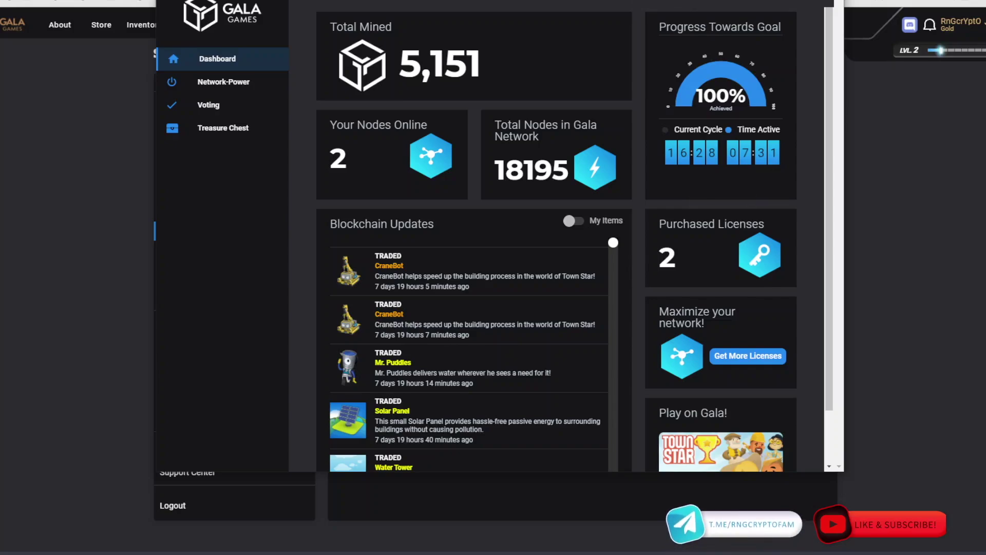
pyautogui.moveTo(494, 171); pyautogui.dragTo(568, 171)
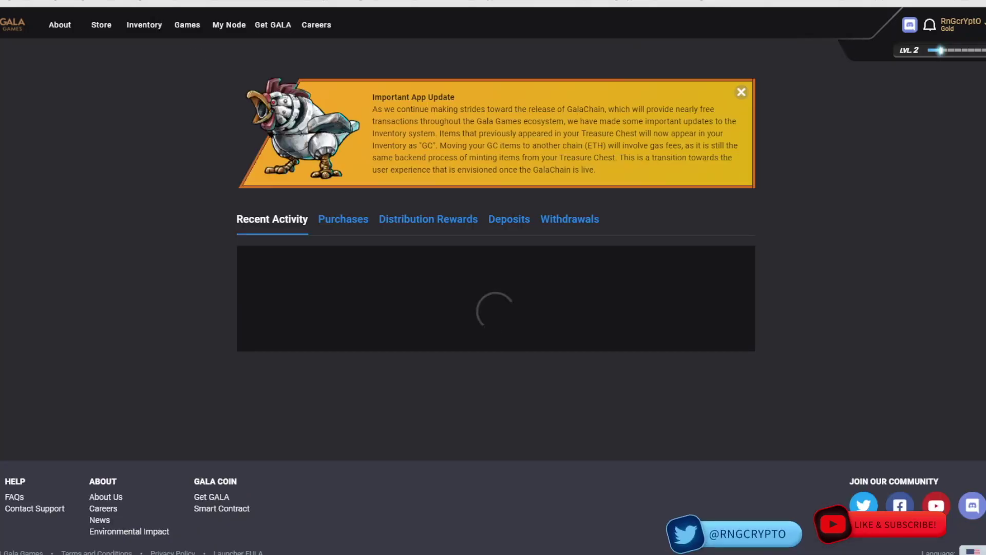
# Step: Review the account's Recent Activity history for the daily GALA and TOWN distribution rewards over the past months
pyautogui.scroll(-20, 496, 309)
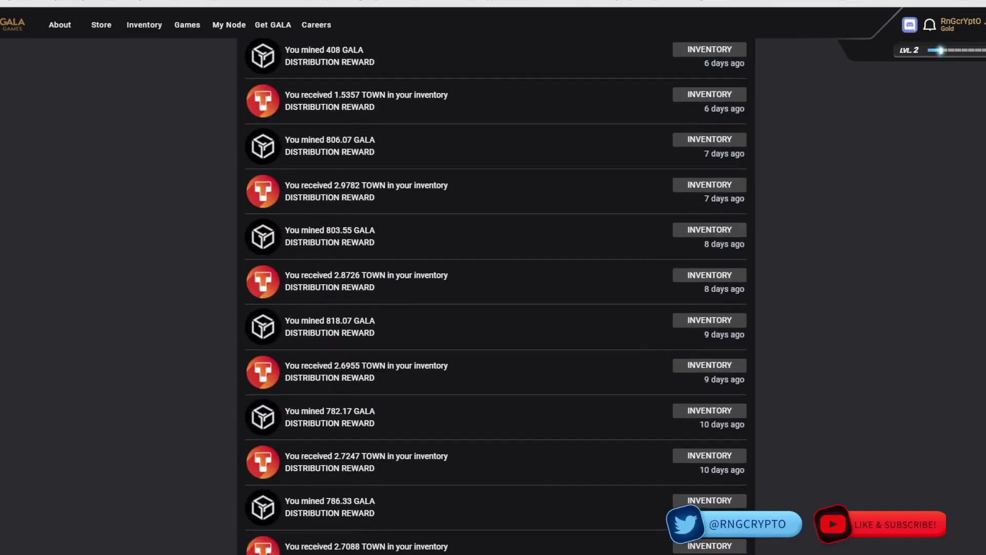
pyautogui.scroll(-20, 496, 295)
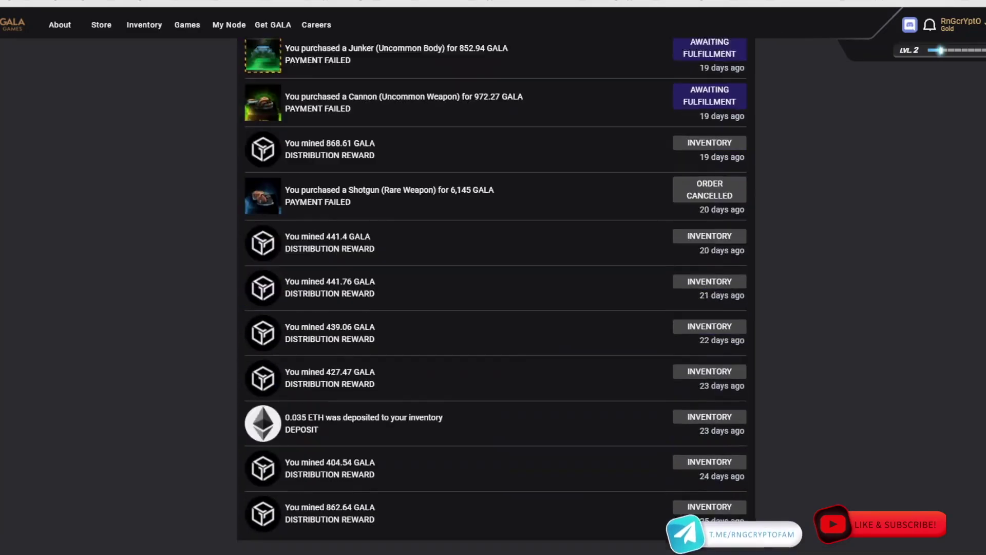
pyautogui.scroll(-20, 496, 296)
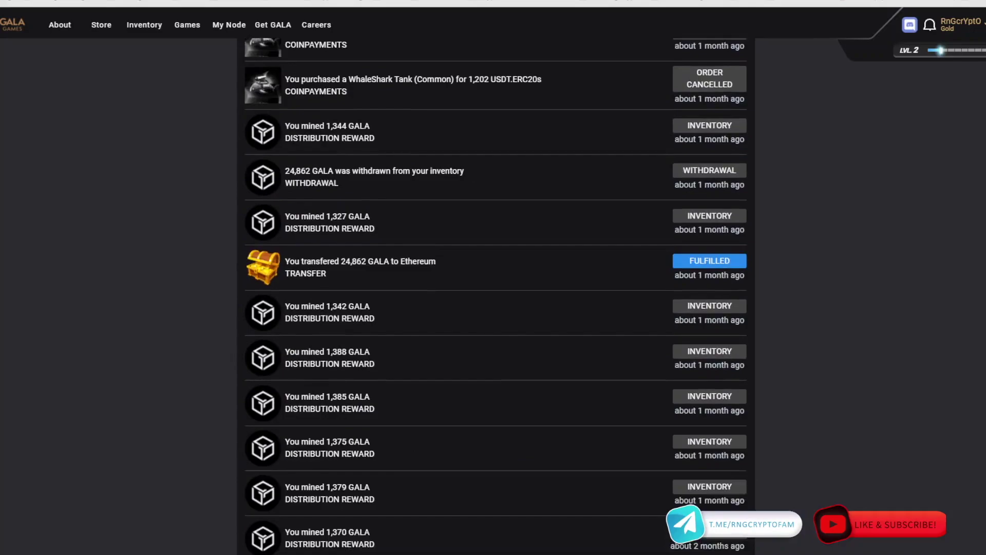
pyautogui.scroll(-5, 495, 296)
pyautogui.scroll(-15, 496, 296)
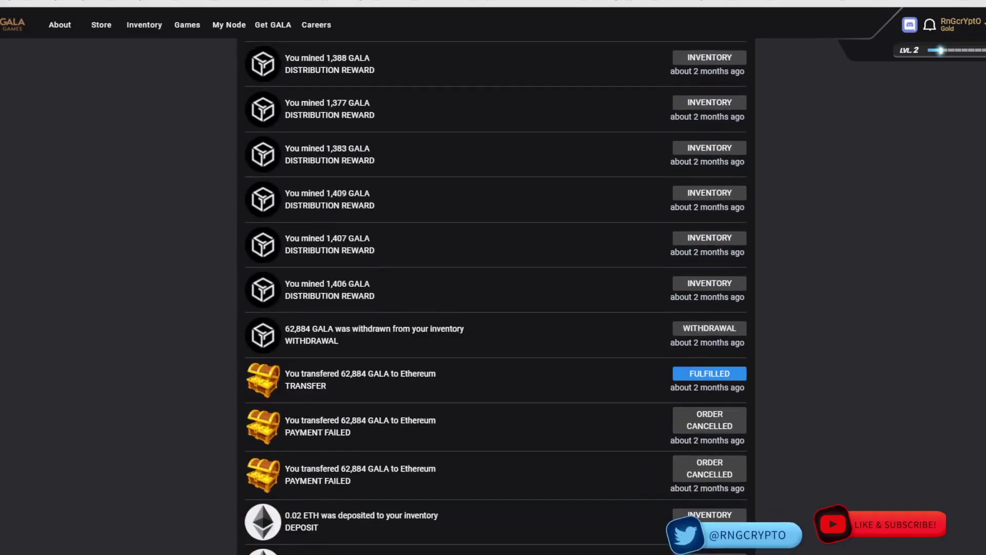
pyautogui.scroll(-5, 495, 296)
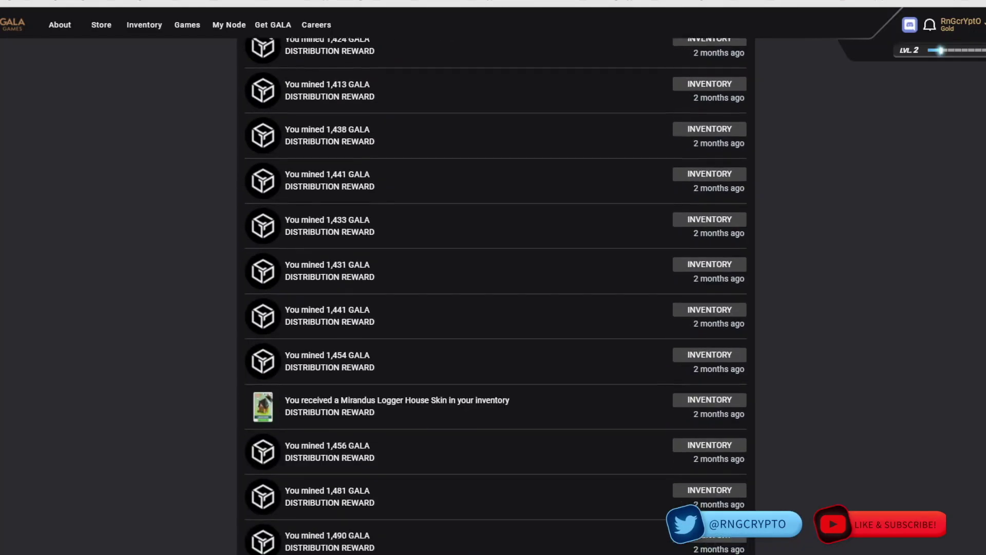
pyautogui.scroll(-15, 496, 296)
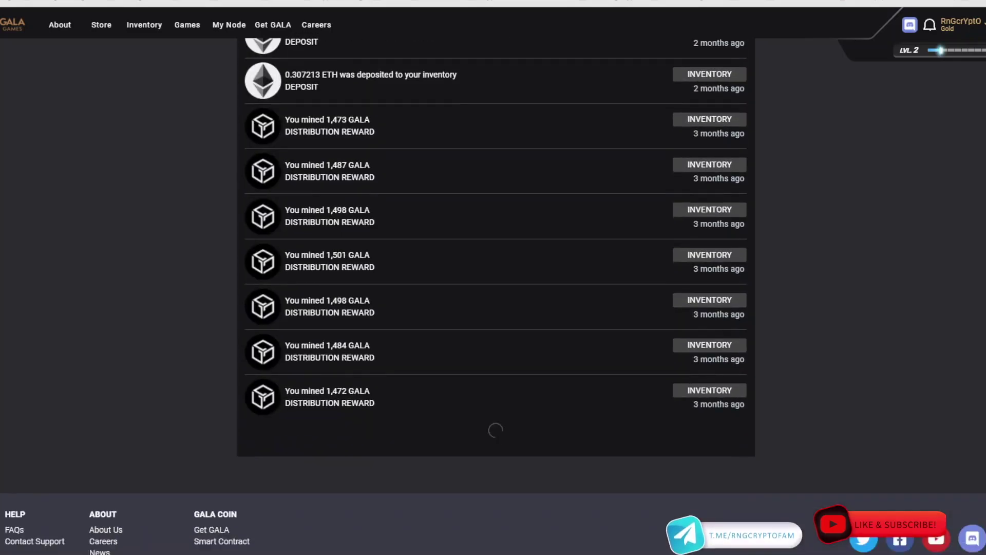
pyautogui.scroll(-4, 496, 296)
pyautogui.scroll(-6, 495, 296)
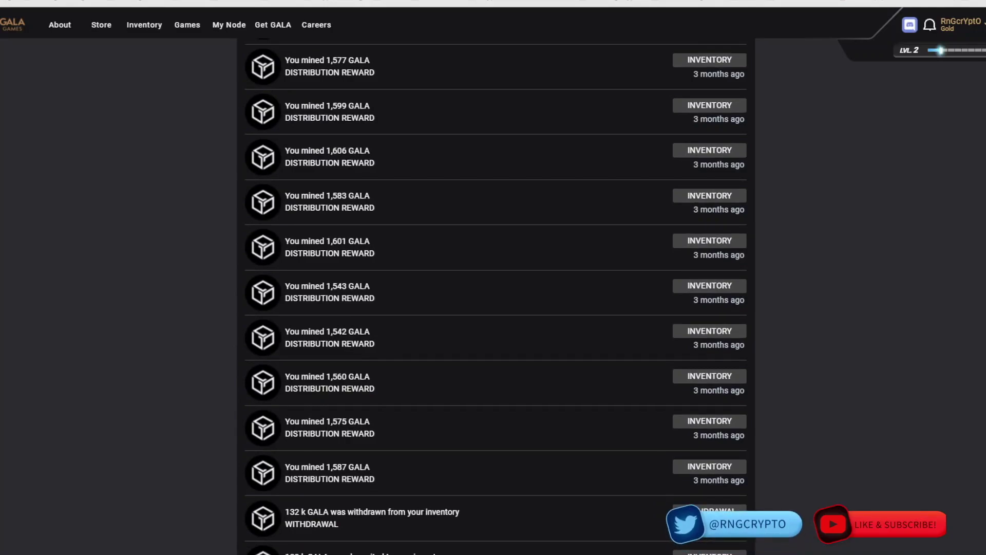
pyautogui.scroll(-20, 496, 296)
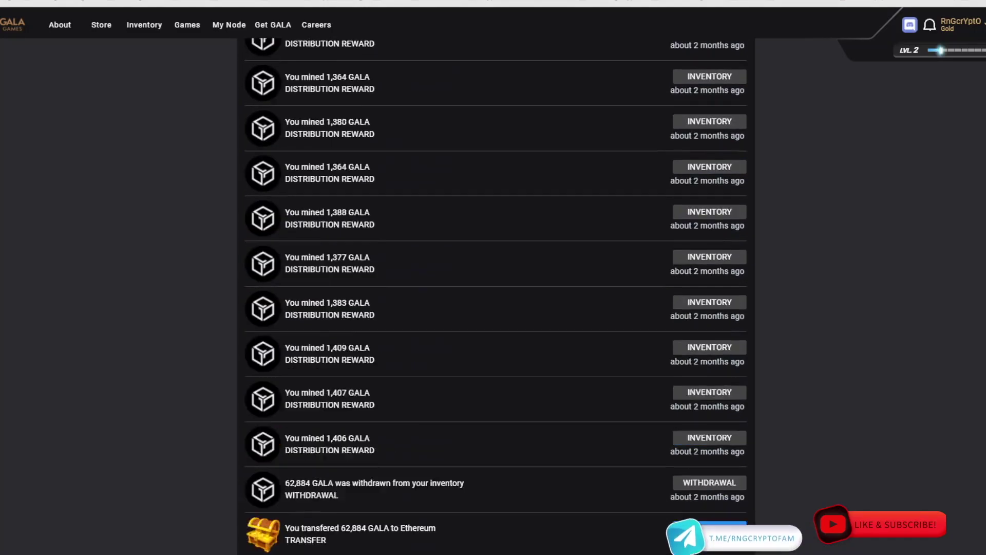
pyautogui.scroll(20, 496, 295)
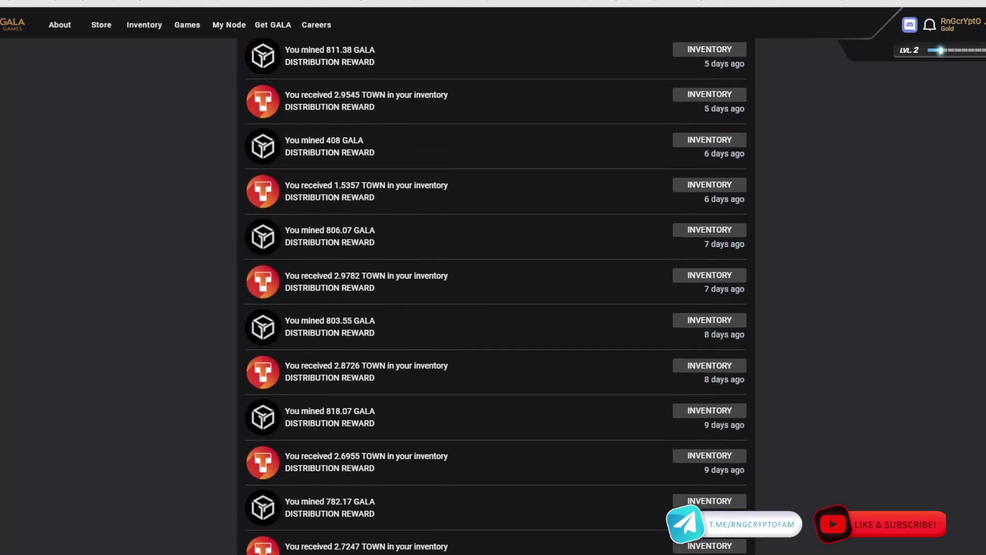
pyautogui.scroll(2, 496, 296)
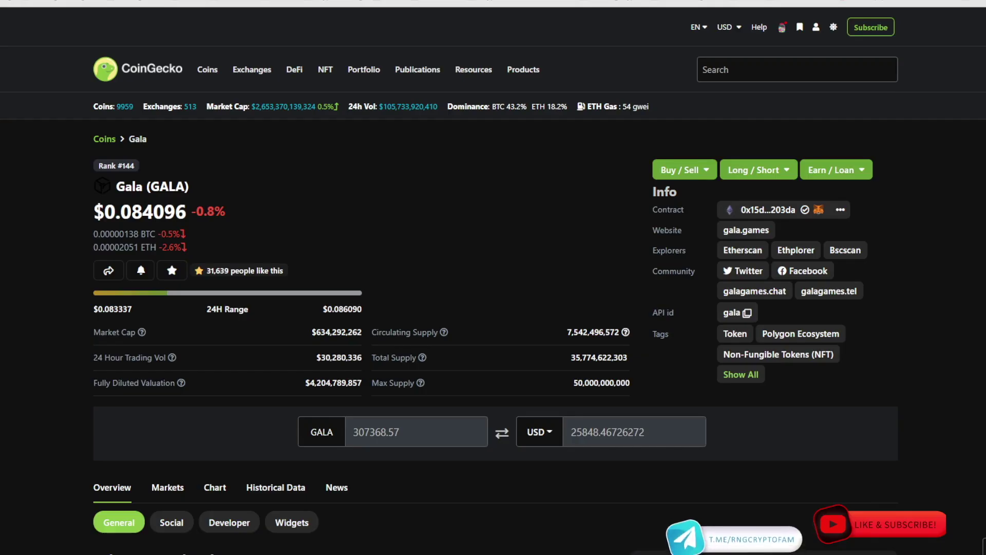
# Step: Convert 800 GALA to USD with the converter on CoinGecko's Gala page
pyautogui.scroll(-8, 361, 201)
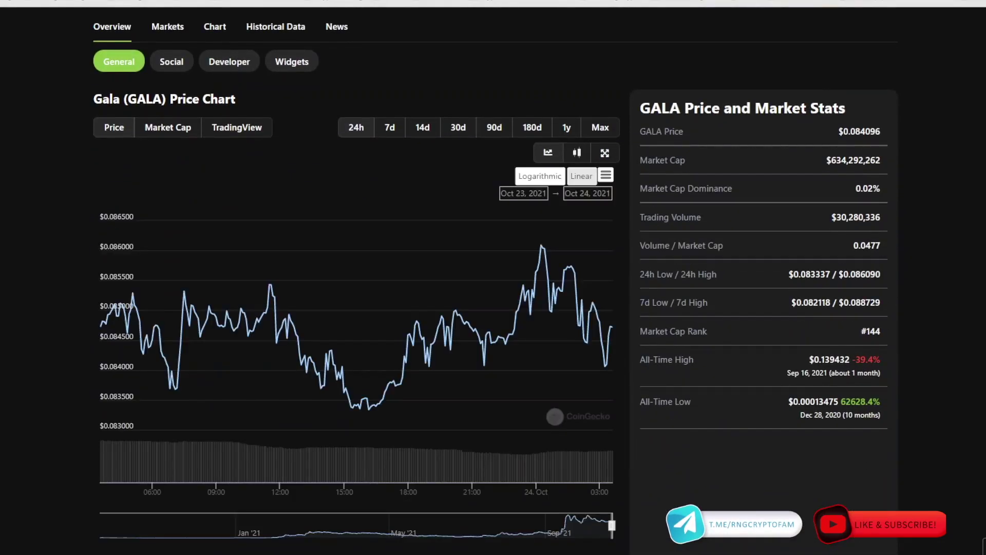
pyautogui.scroll(8, 493, 278)
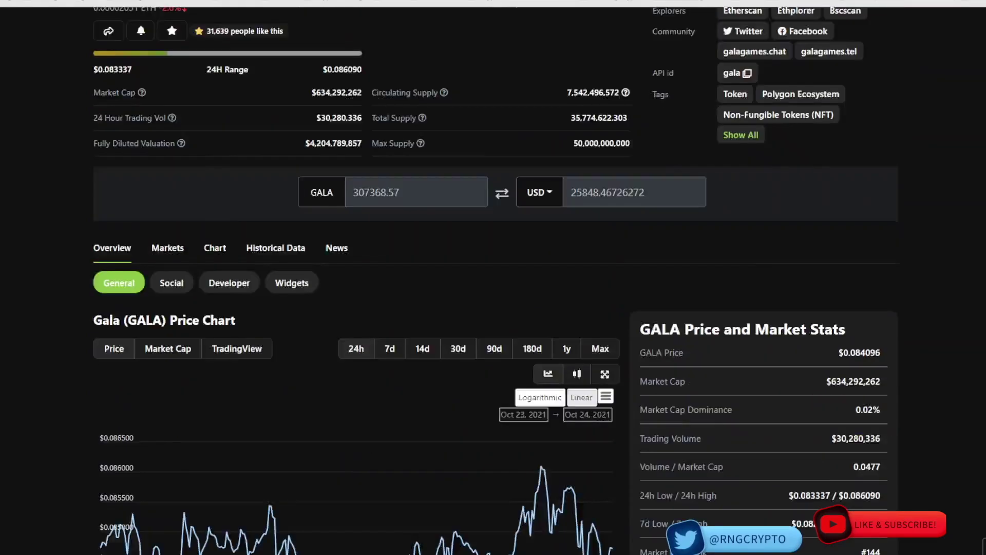
pyautogui.scroll(-2, 493, 277)
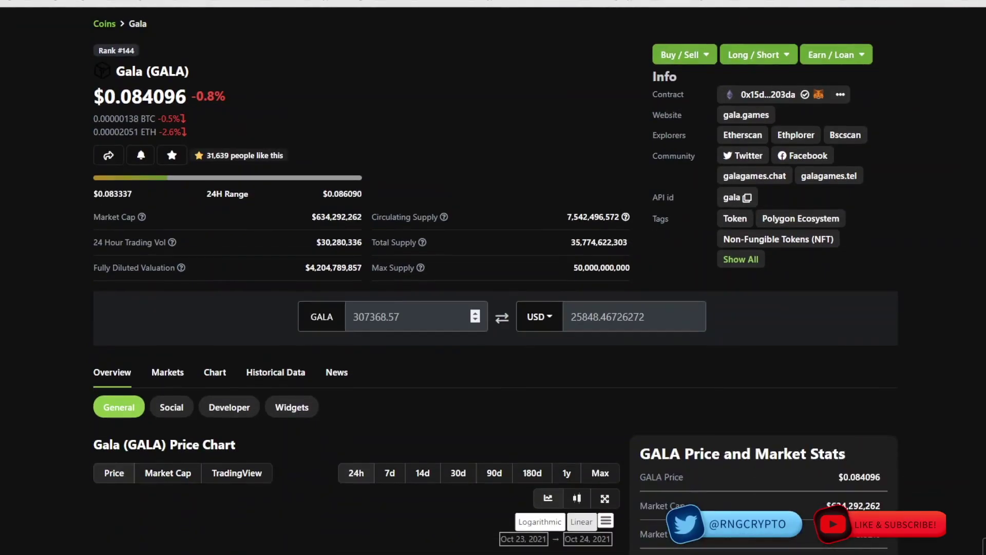
pyautogui.doubleClick(377, 316)
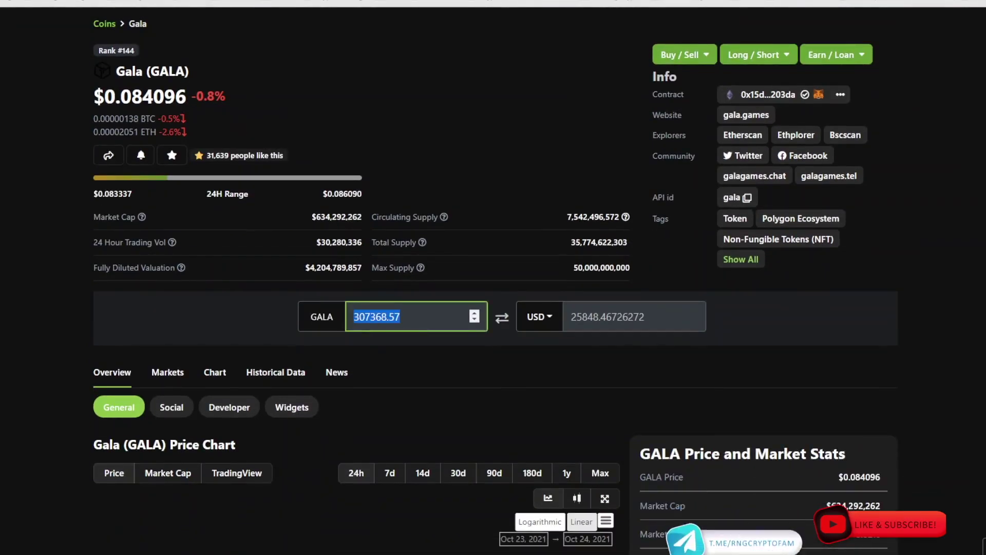
pyautogui.press('BackSpace')
pyautogui.write('00')
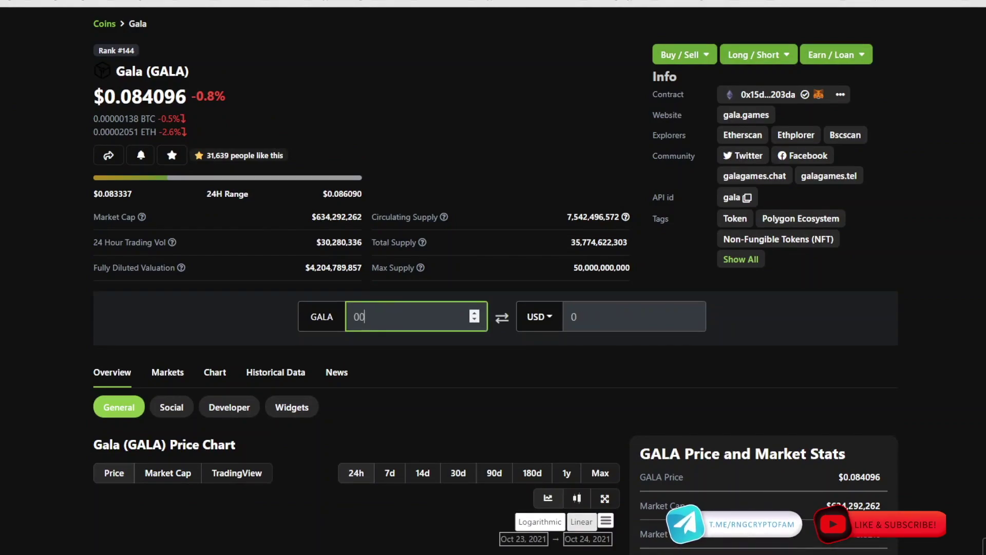
pyautogui.write('800')
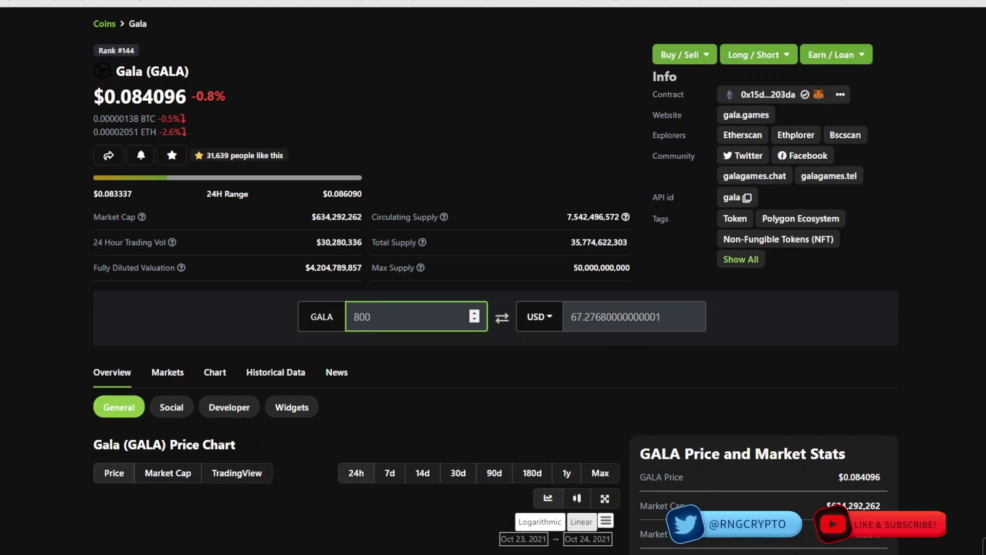
# Step: Switch to Calculator and compute 30 days of rewards at 800 GALA per day and a price of $0.13
pyautogui.hotkey('ctrl', 'a')
pyautogui.press('Num_Lock')
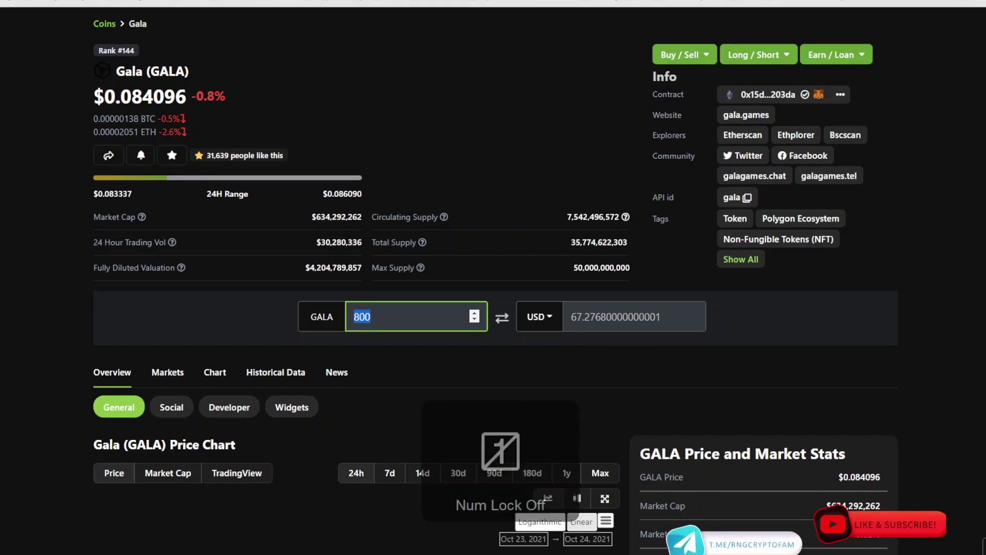
pyautogui.press('XF86Calculator')
pyautogui.press('Num_Lock')
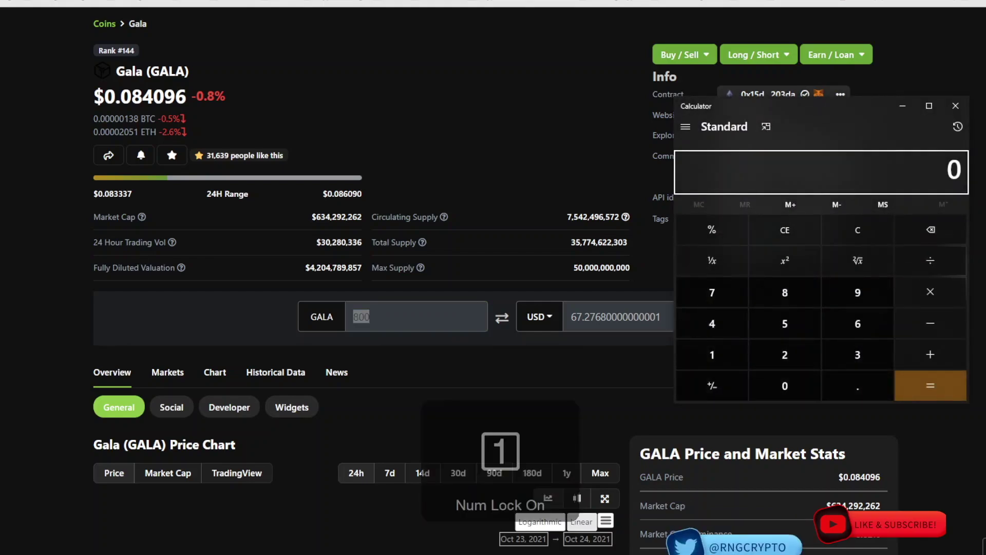
pyautogui.write('800')
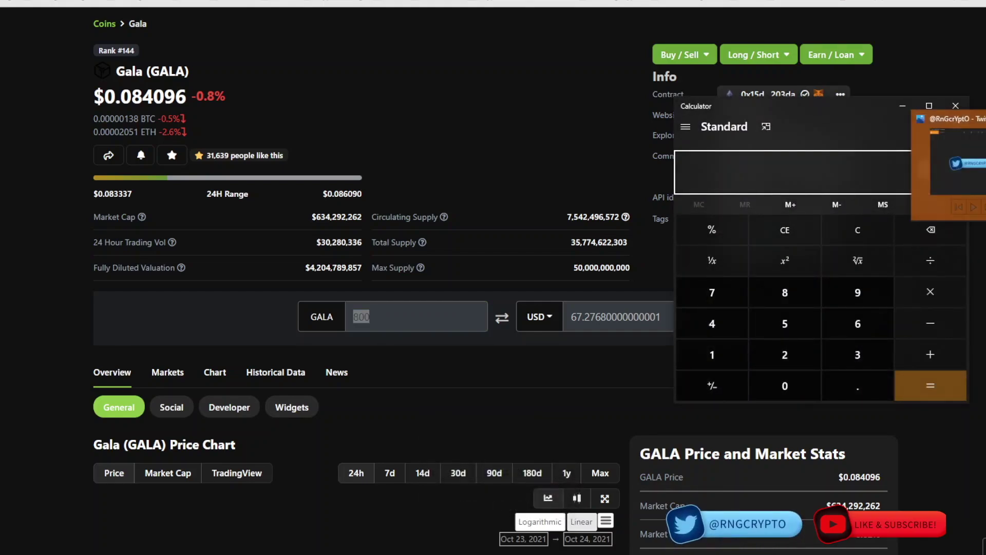
pyautogui.write('*0.13')
pyautogui.press('Return')
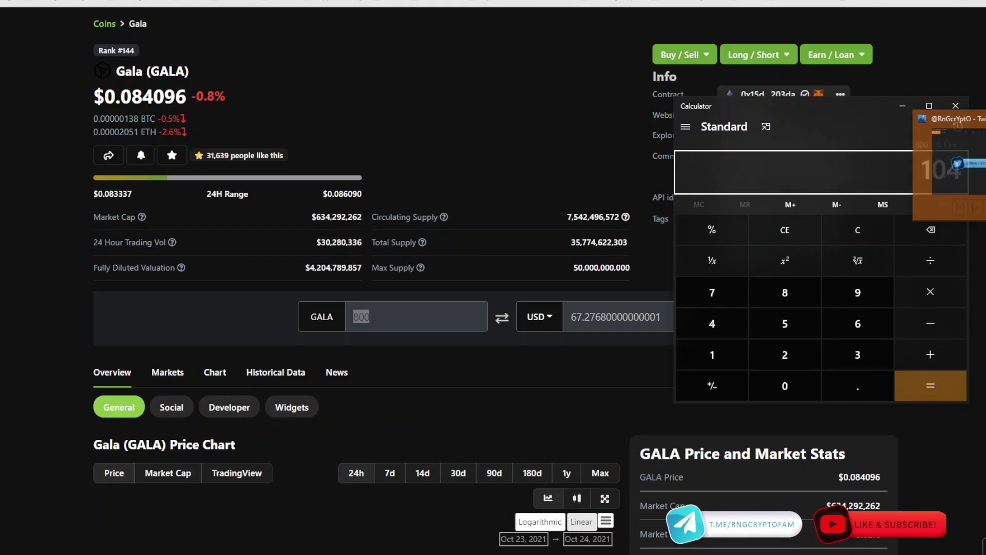
pyautogui.write('*30')
pyautogui.press('Return')
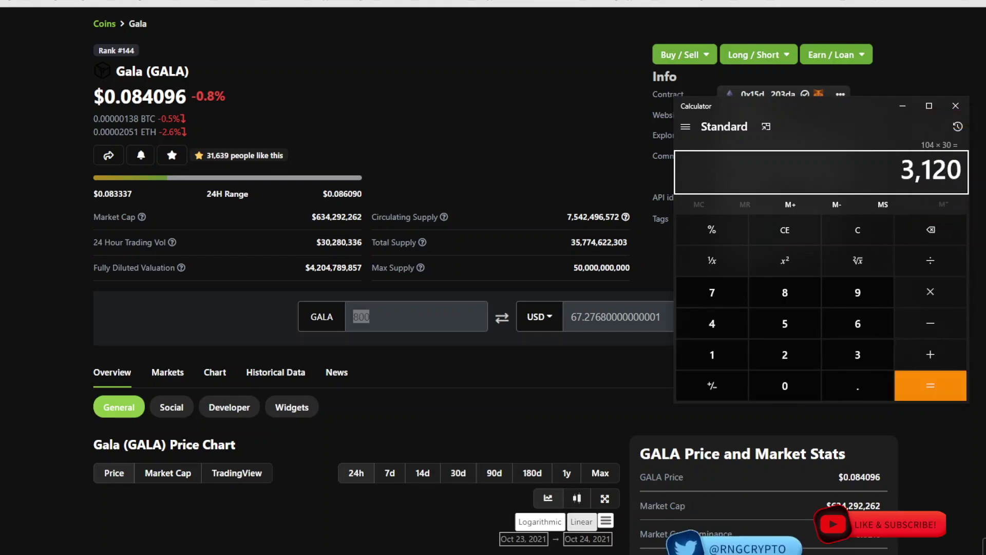
# Step: Recompute the 30-day rewards for 800 GALA per day at a price of $0.25, and close Calculator
pyautogui.press('Escape')
pyautogui.write('800*.')
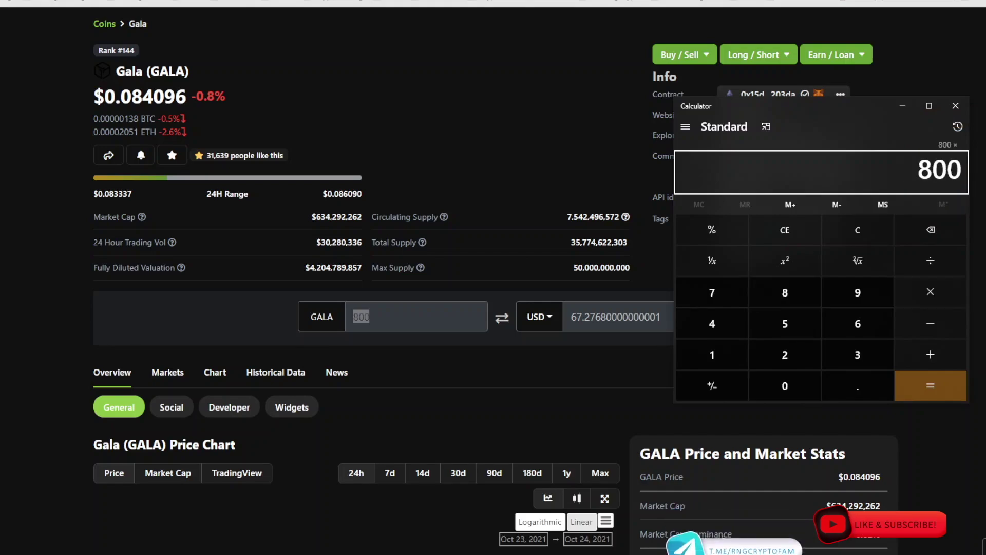
pyautogui.write('25')
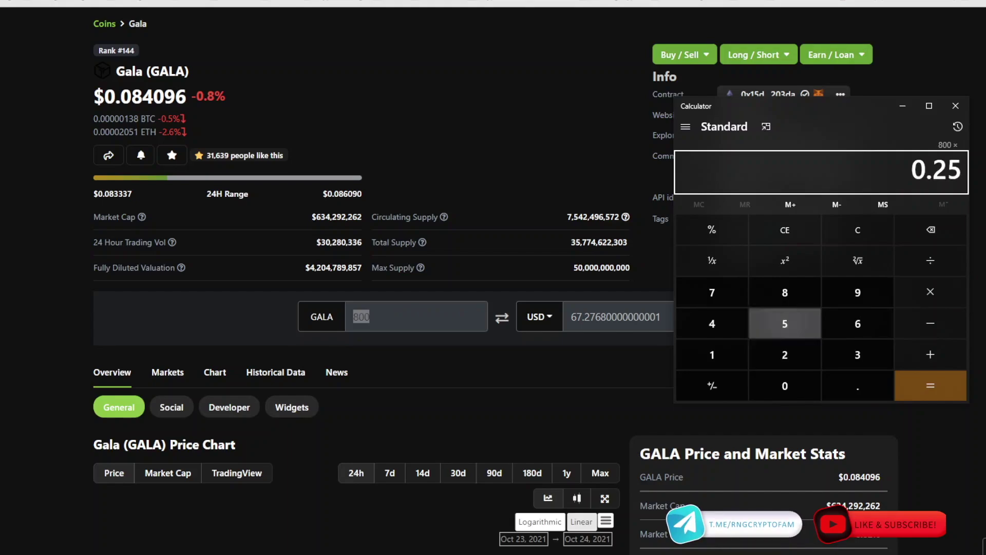
pyautogui.press('Return')
pyautogui.write('*30')
pyautogui.press('Return')
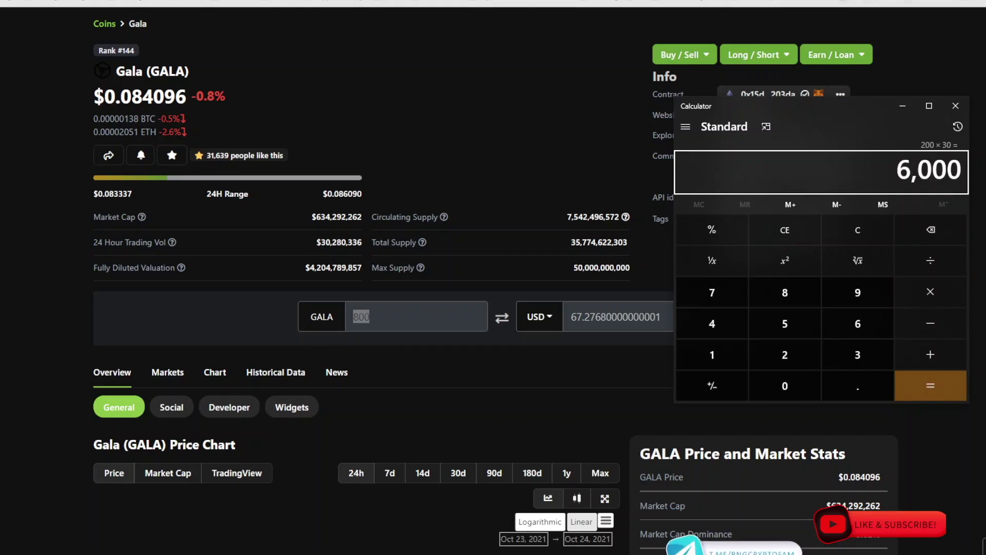
pyautogui.click(955, 106)
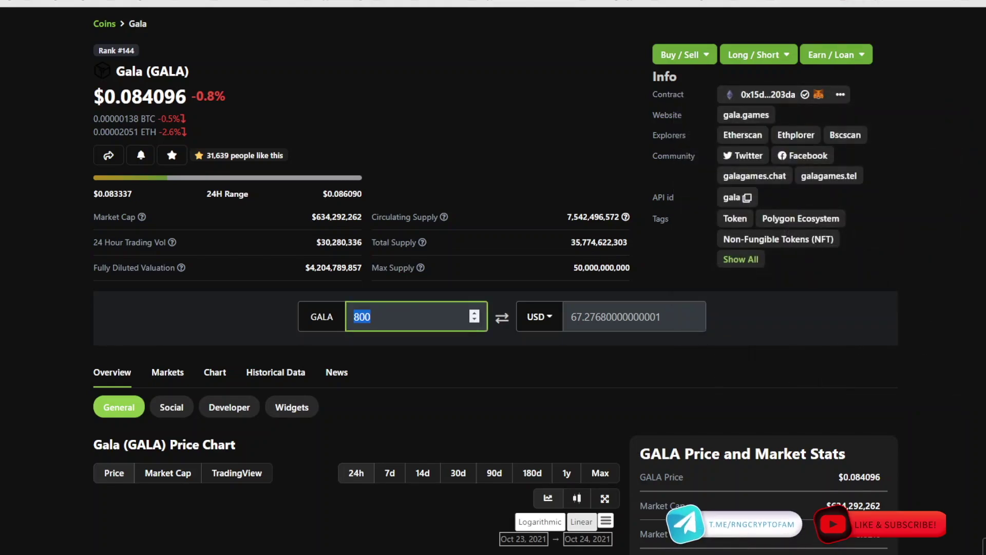
# Step: Highlight the referral link for creating a GALA account in the YouTube video's description
pyautogui.scroll(2, 493, 277)
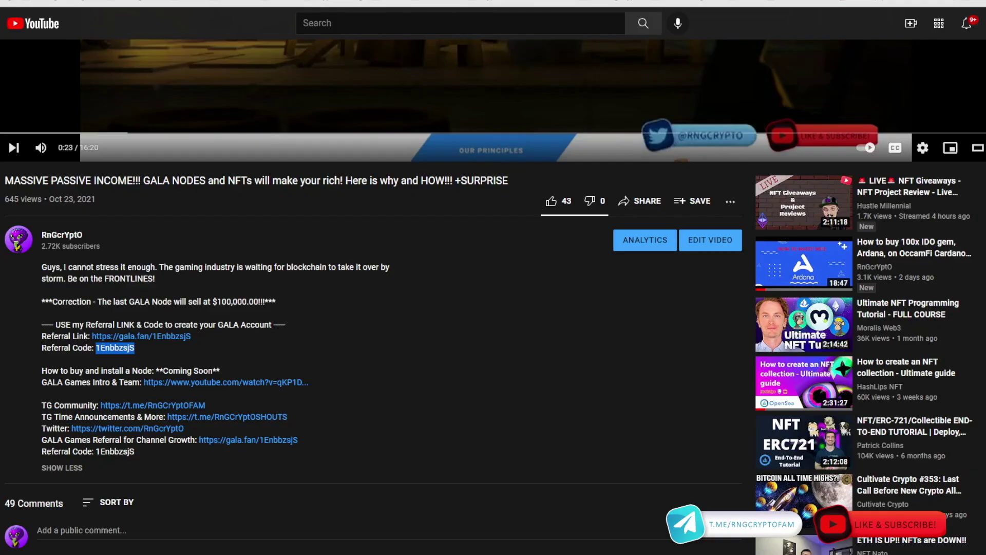
pyautogui.moveTo(192, 336); pyautogui.dragTo(91, 337)
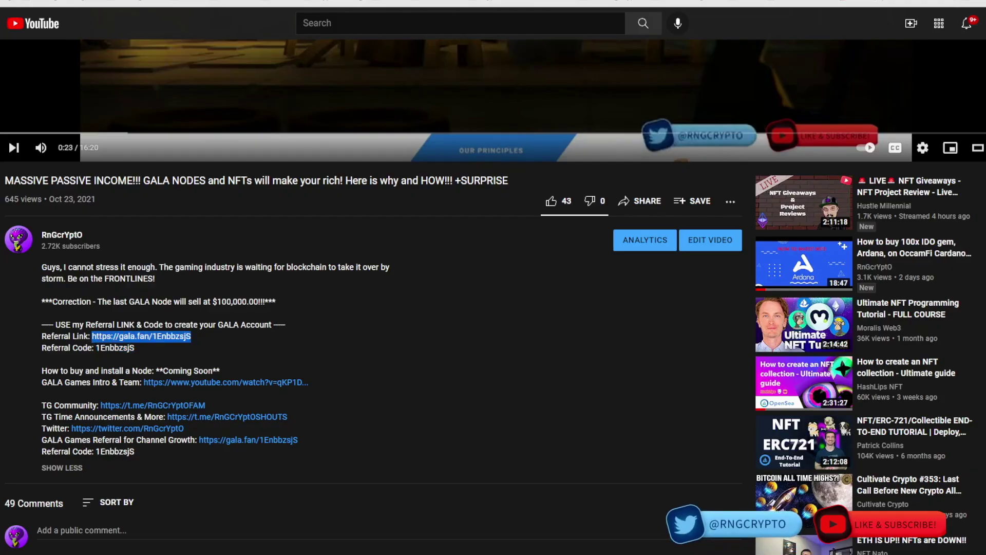